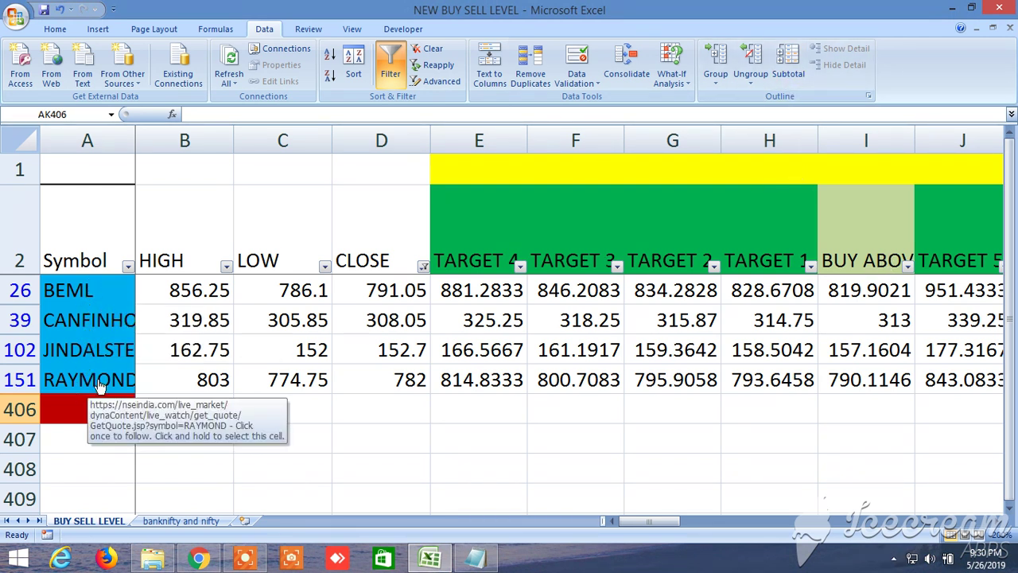
# Examine the BUY ABOVE header and the buy-side TARGET 1 to TARGET 4 headers beside it
pyautogui.click(883, 216)
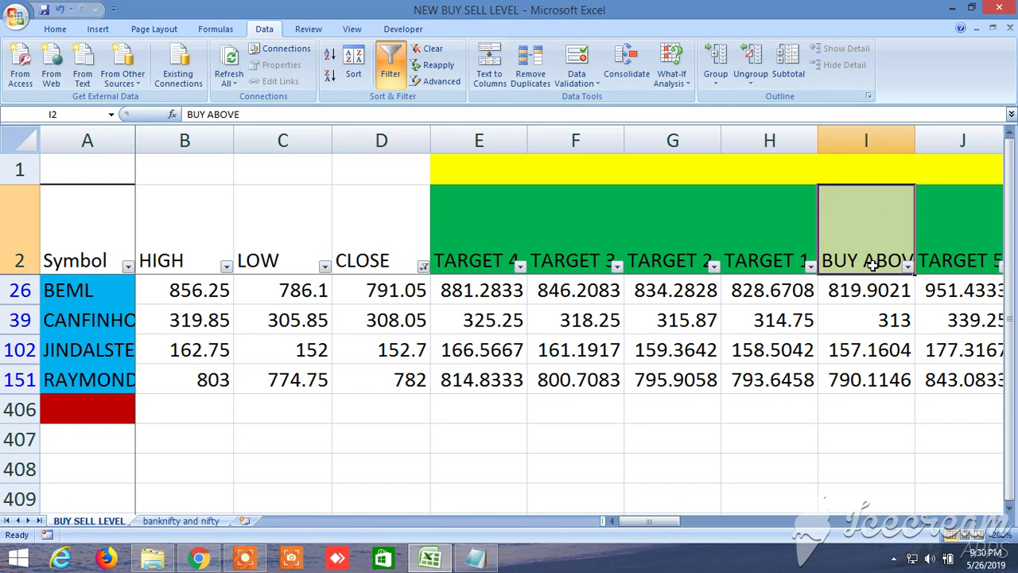
pyautogui.click(770, 247)
pyautogui.click(635, 237)
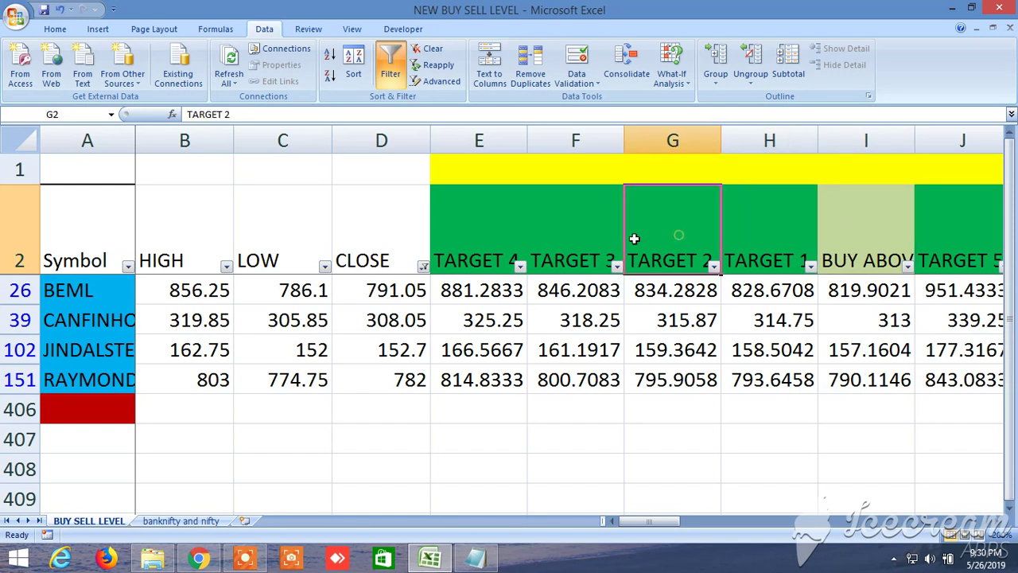
pyautogui.click(577, 230)
pyautogui.click(480, 229)
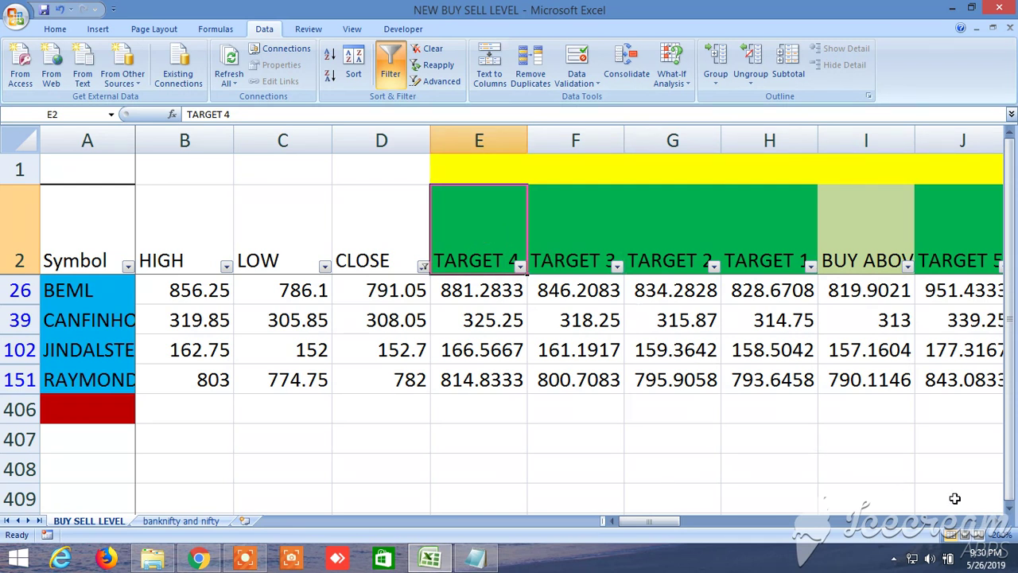
# Examine the buy-side TARGET 5 to TARGET 8 column headers
pyautogui.click(997, 522)
pyautogui.click(997, 522)
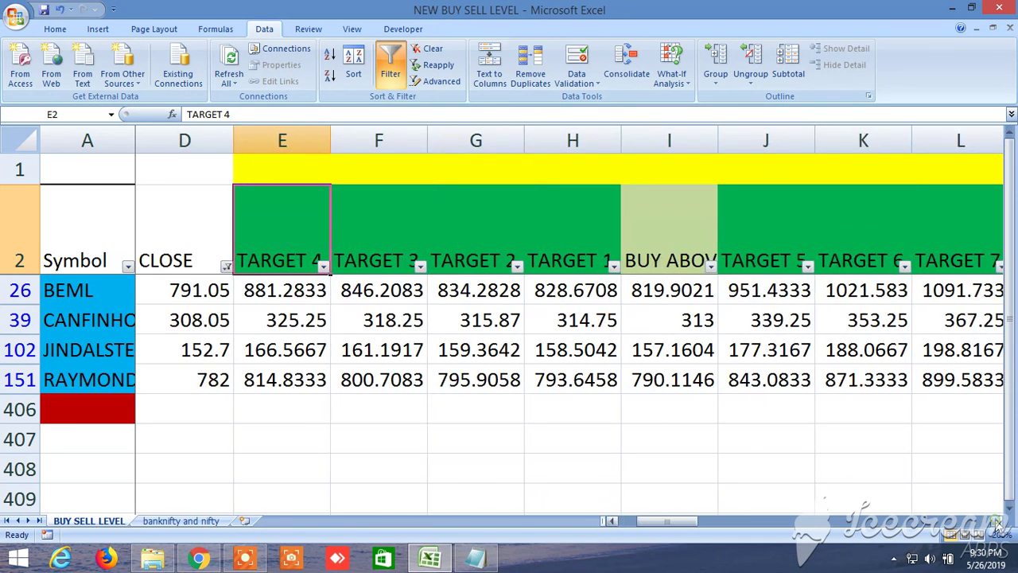
pyautogui.click(996, 522)
pyautogui.click(689, 239)
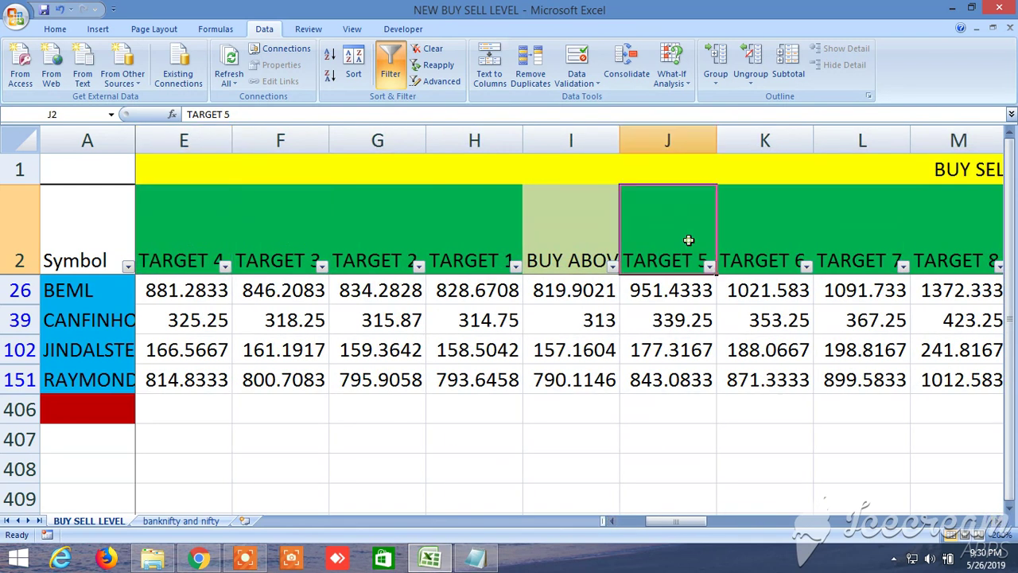
pyautogui.click(780, 228)
pyautogui.click(855, 226)
pyautogui.click(928, 238)
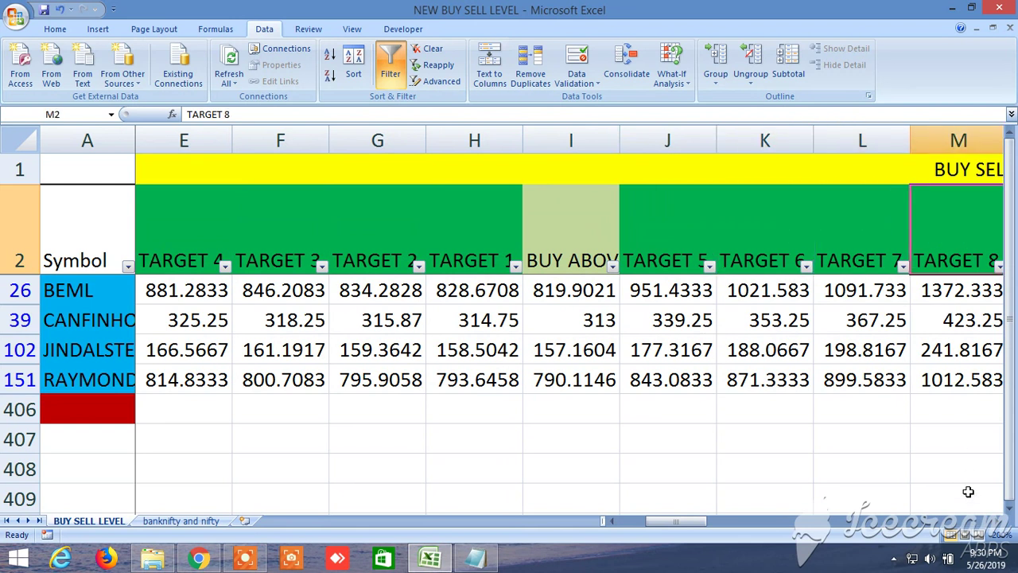
# Examine the SELL BELOW header and the sell-side TARGET 1 to TARGET 4 headers
pyautogui.moveTo(998, 522); pyautogui.dragTo(998, 522)
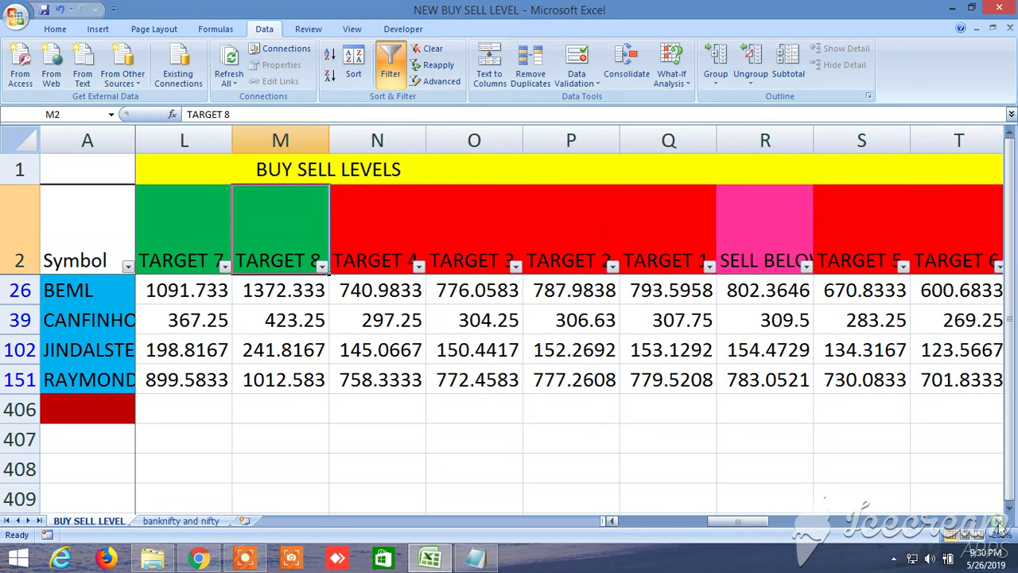
pyautogui.click(777, 212)
pyautogui.click(663, 223)
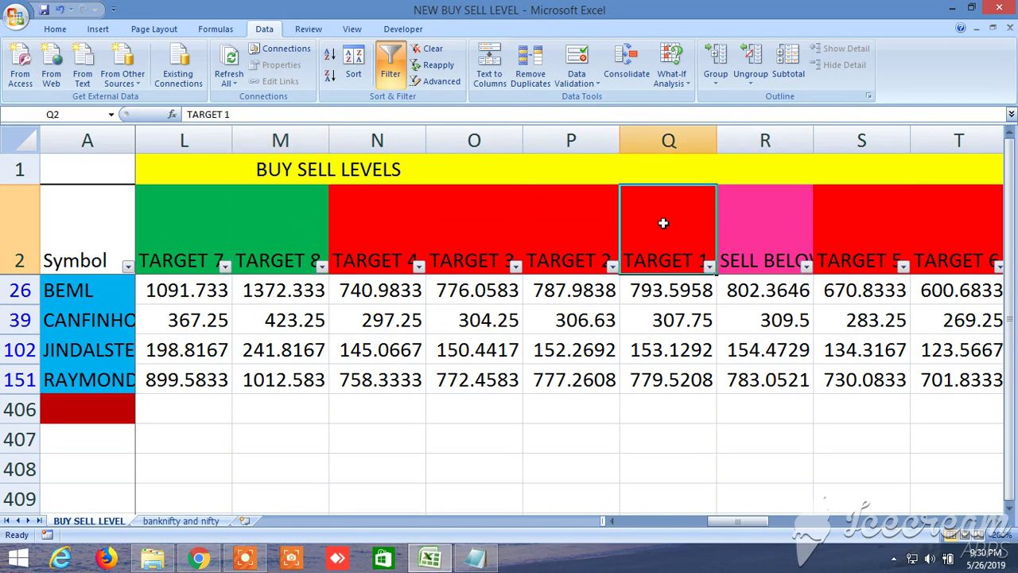
pyautogui.click(585, 231)
pyautogui.click(491, 233)
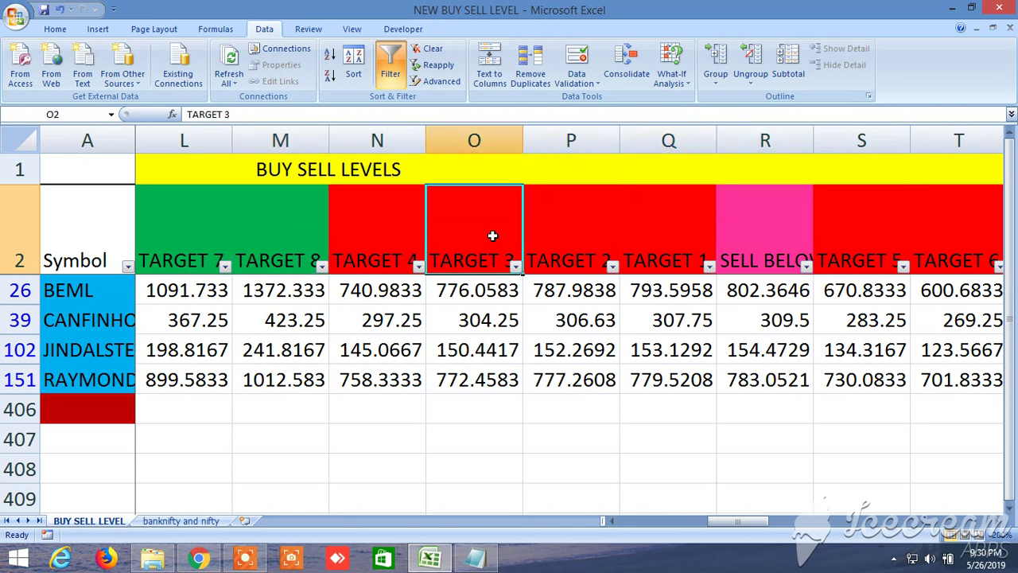
pyautogui.click(395, 224)
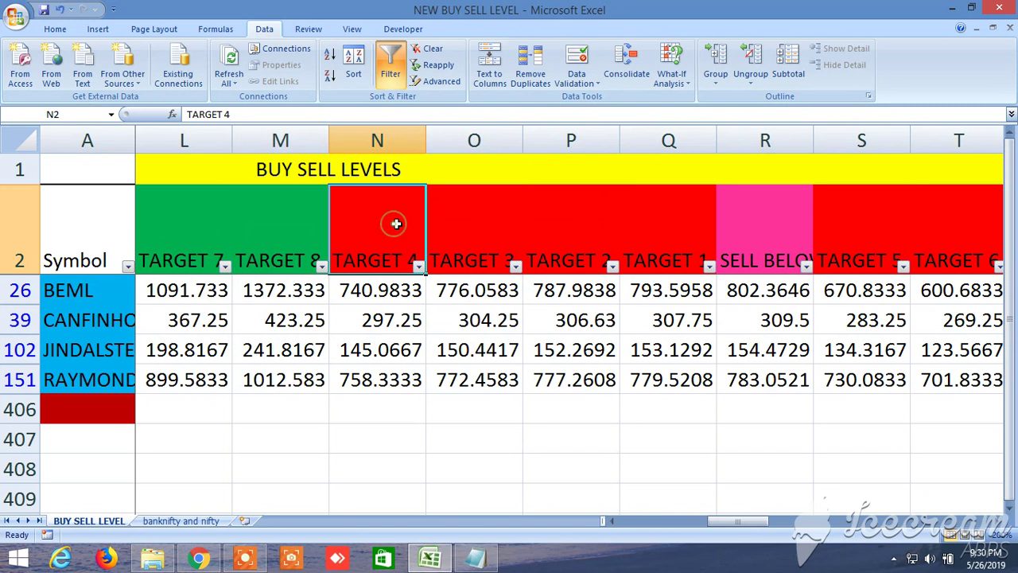
# Examine the sell-side TARGET 5 to Target 8 column headers
pyautogui.click(863, 244)
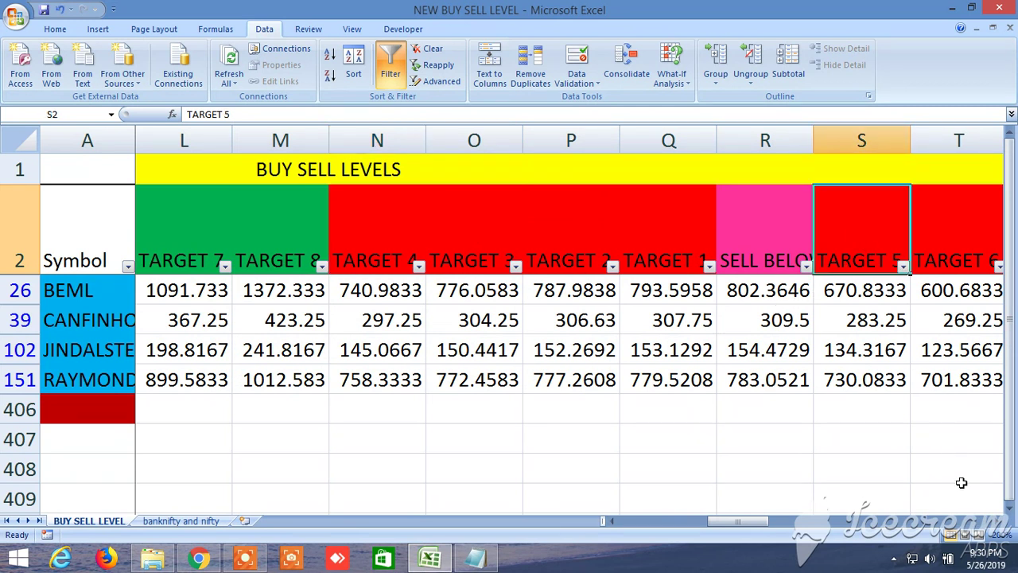
pyautogui.click(999, 522)
pyautogui.click(999, 521)
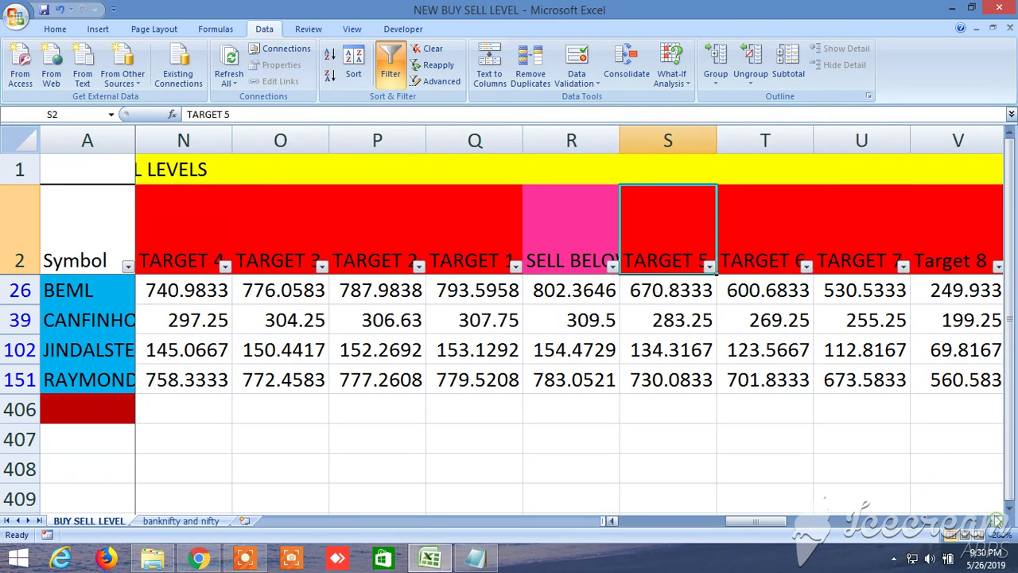
pyautogui.click(756, 234)
pyautogui.click(863, 233)
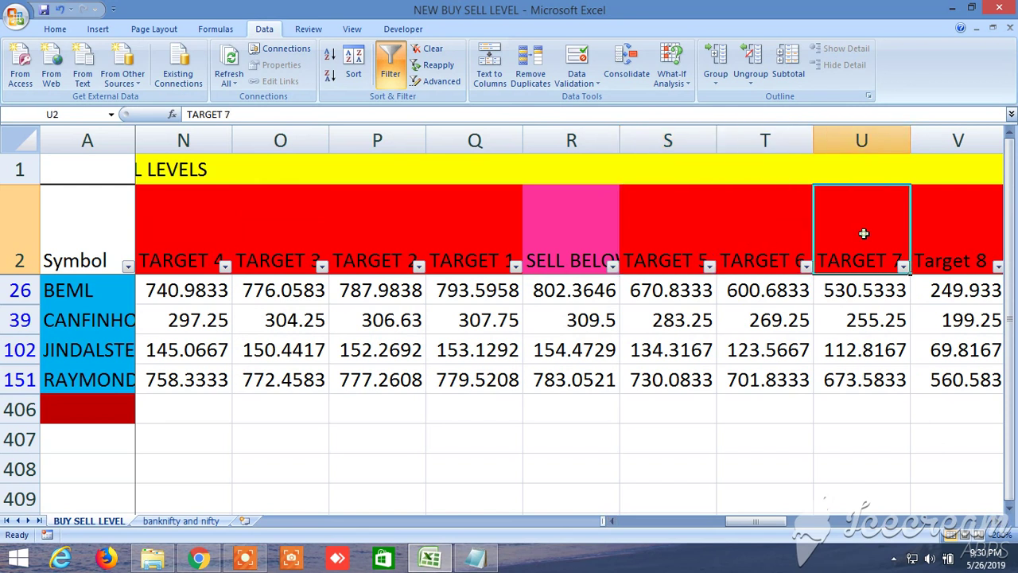
pyautogui.click(961, 252)
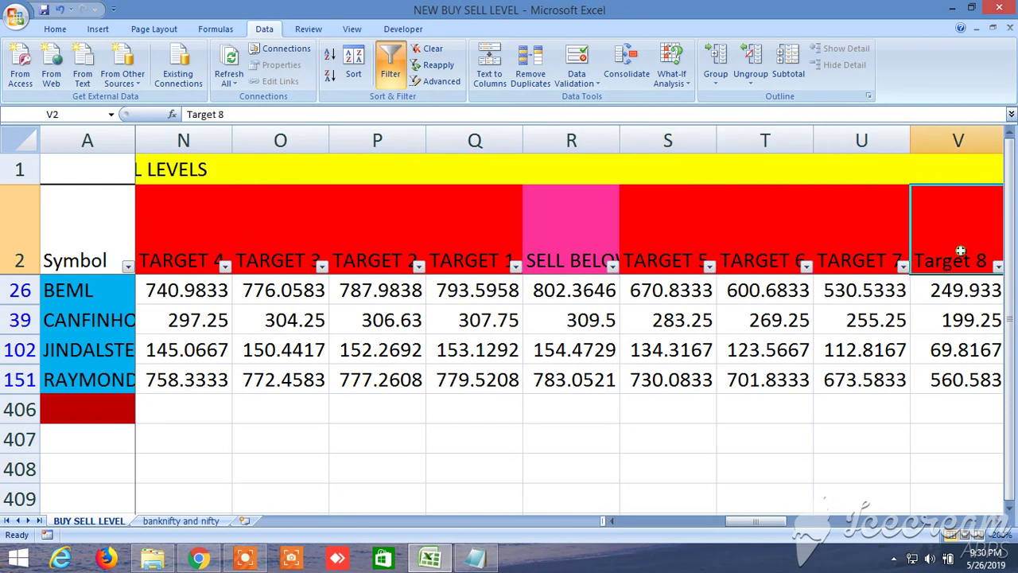
# Review the LTP condition columns that compare the price with the buy, sell and target levels
pyautogui.click(999, 521)
pyautogui.click(999, 522)
pyautogui.click(999, 522)
pyautogui.click(999, 522)
pyautogui.click(999, 521)
pyautogui.click(999, 522)
pyautogui.click(999, 522)
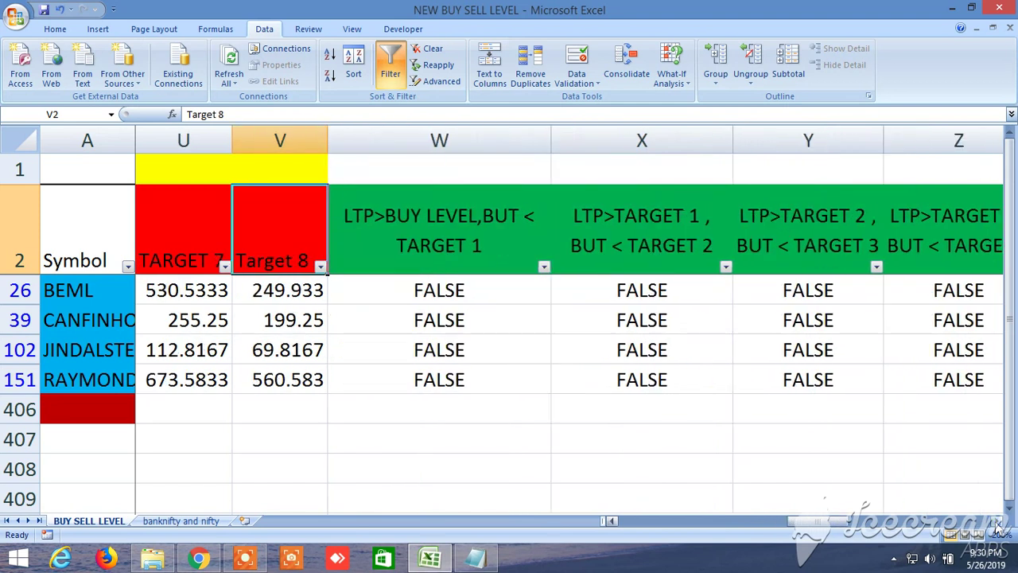
pyautogui.click(997, 526)
pyautogui.click(998, 527)
pyautogui.click(997, 526)
pyautogui.click(997, 526)
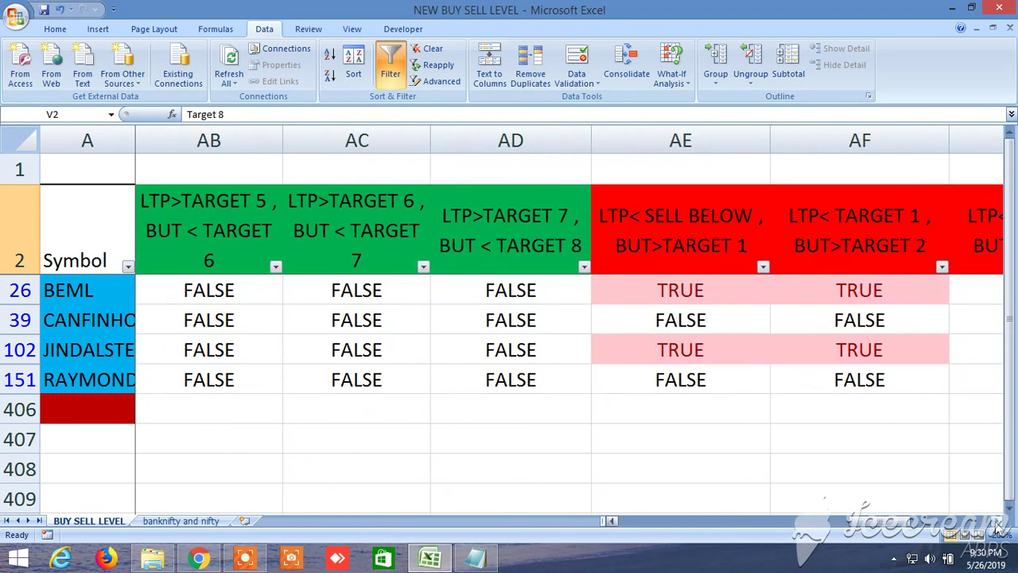
pyautogui.click(998, 526)
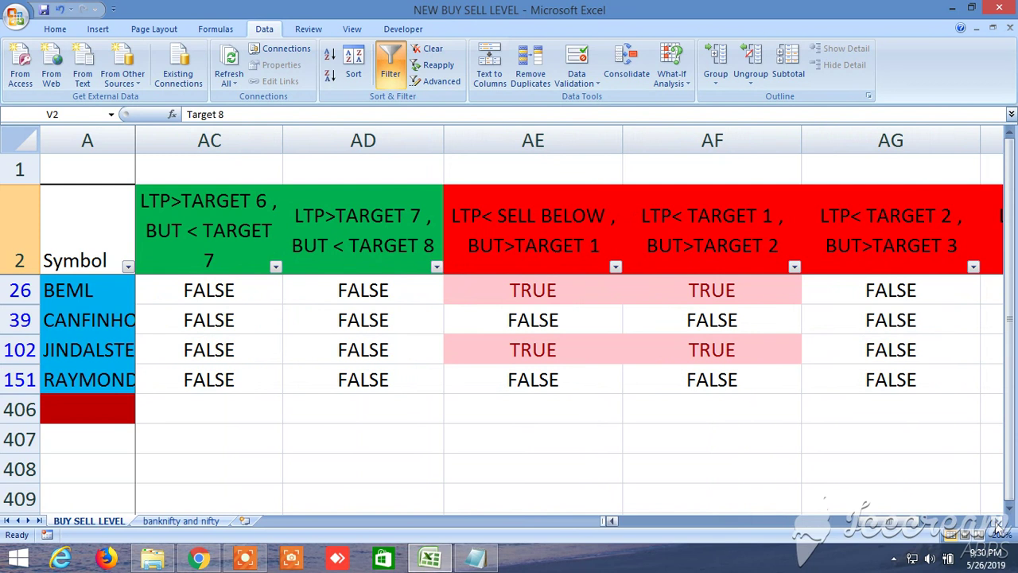
pyautogui.click(997, 526)
pyautogui.click(997, 526)
pyautogui.click(998, 526)
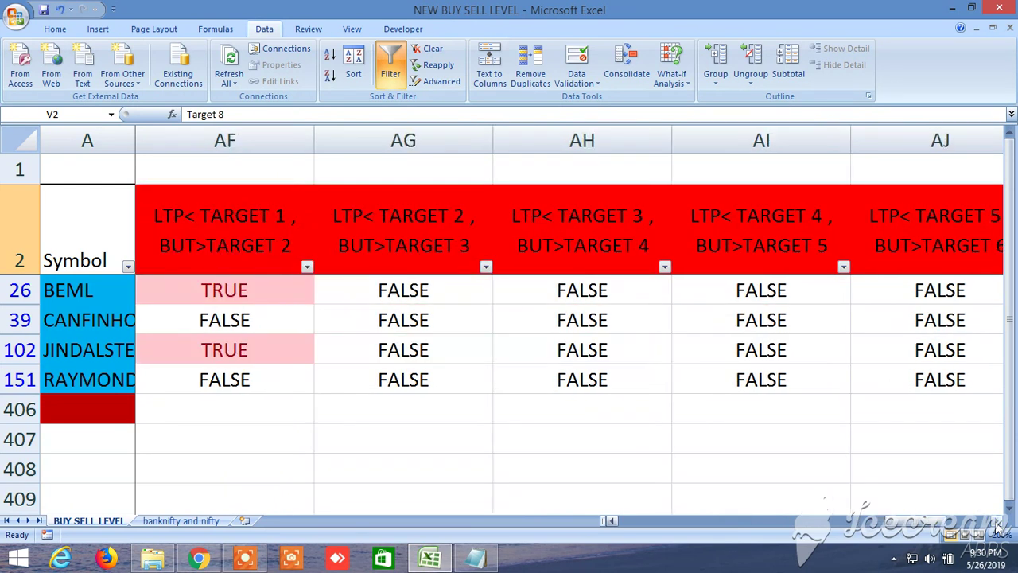
pyautogui.click(997, 526)
# Turn off the filter on the level table and look through the full list of symbols
pyautogui.moveTo(948, 526); pyautogui.dragTo(618, 512)
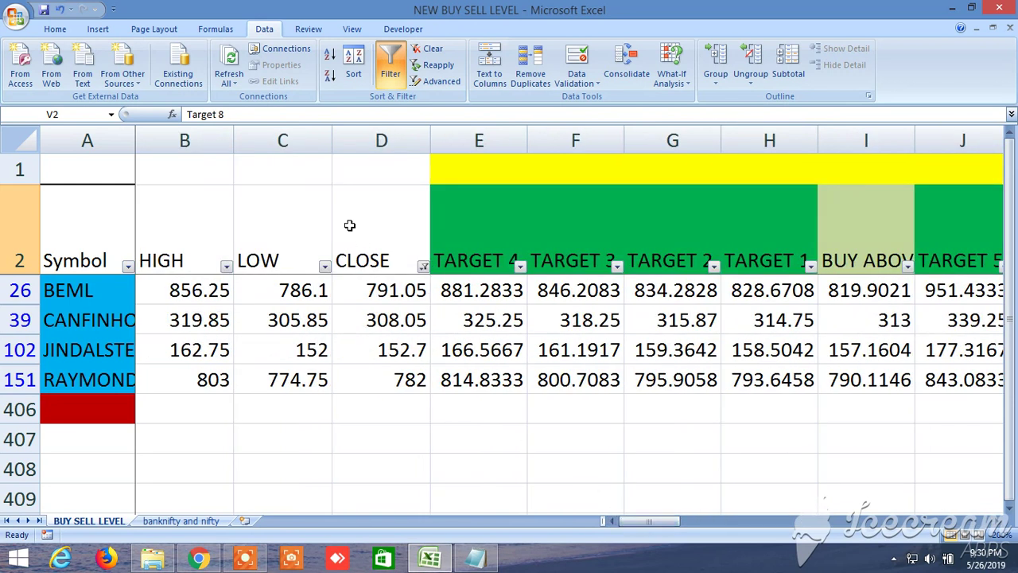
pyautogui.click(391, 62)
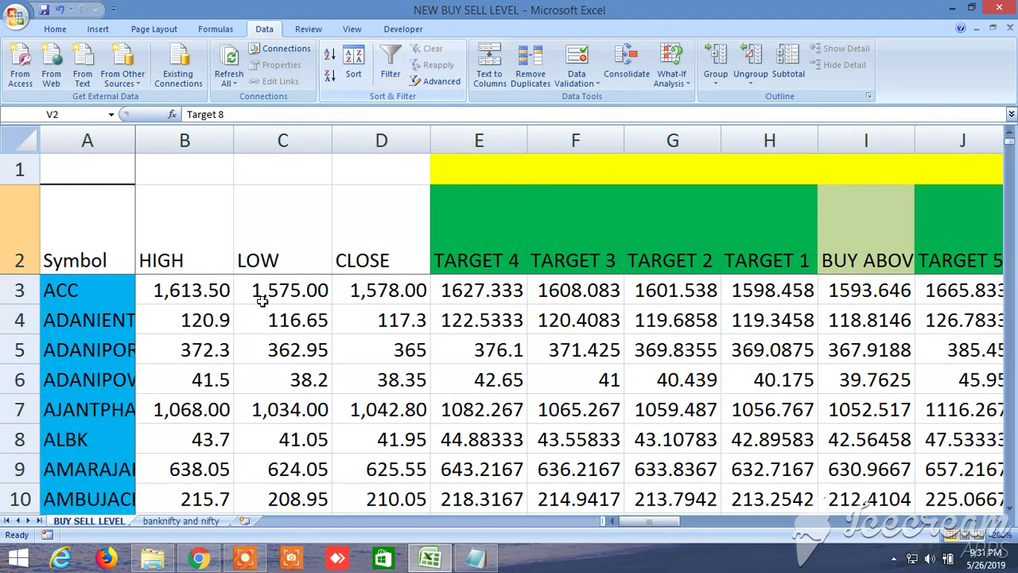
pyautogui.scroll(-8, 236, 354)
pyautogui.scroll(-20, 236, 354)
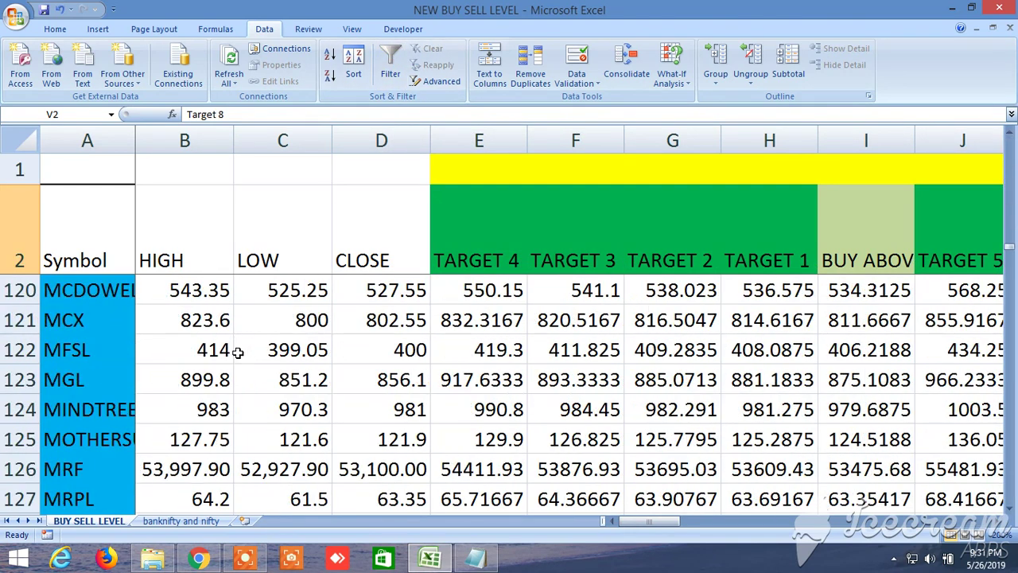
pyautogui.scroll(-20, 239, 349)
pyautogui.scroll(5, 238, 349)
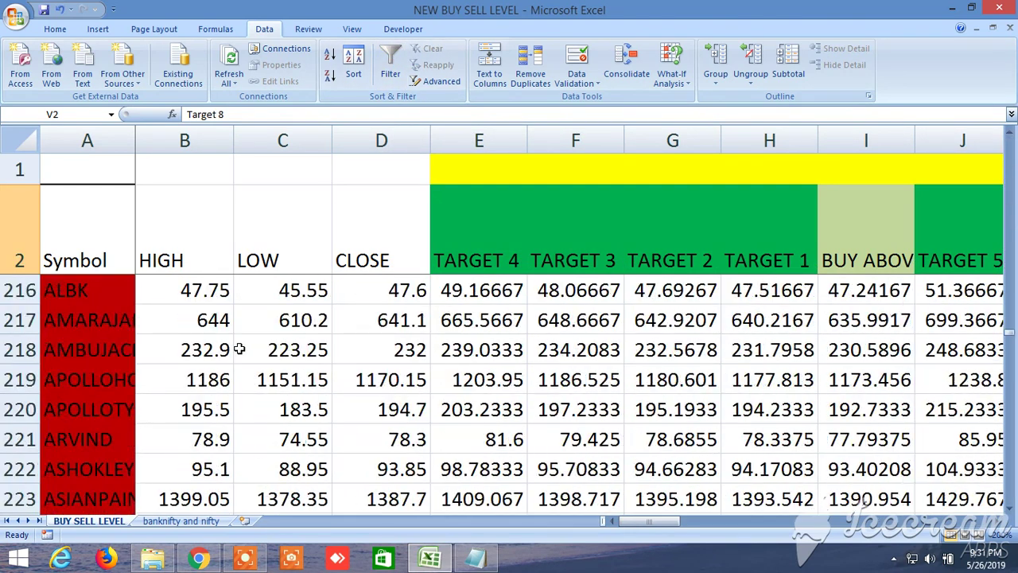
pyautogui.scroll(2, 239, 349)
pyautogui.scroll(-1, 238, 348)
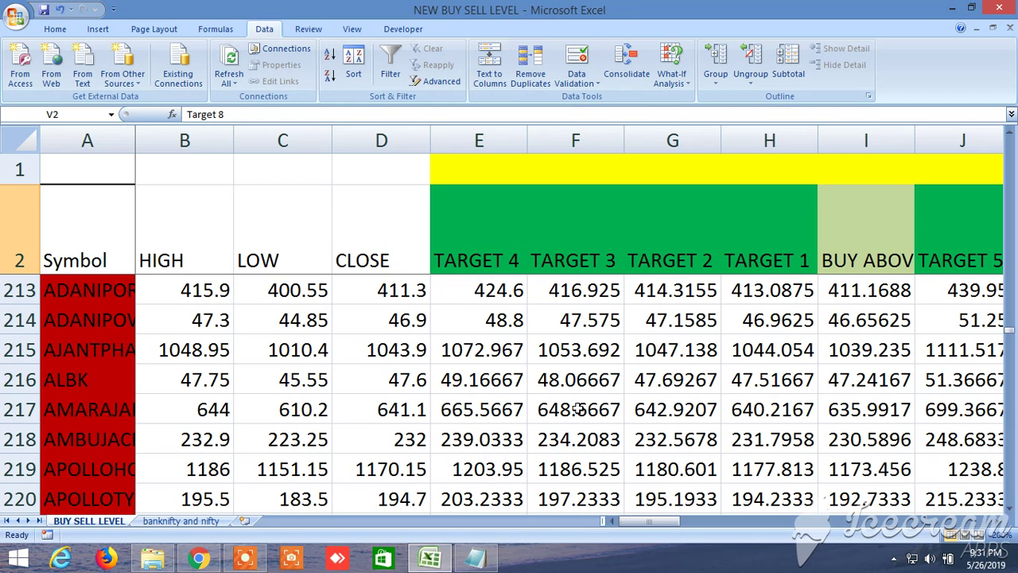
# Switch to the NEW BUY SELL LEVELS note in Notepad and read how the levels and targets are arranged
pyautogui.click(479, 566)
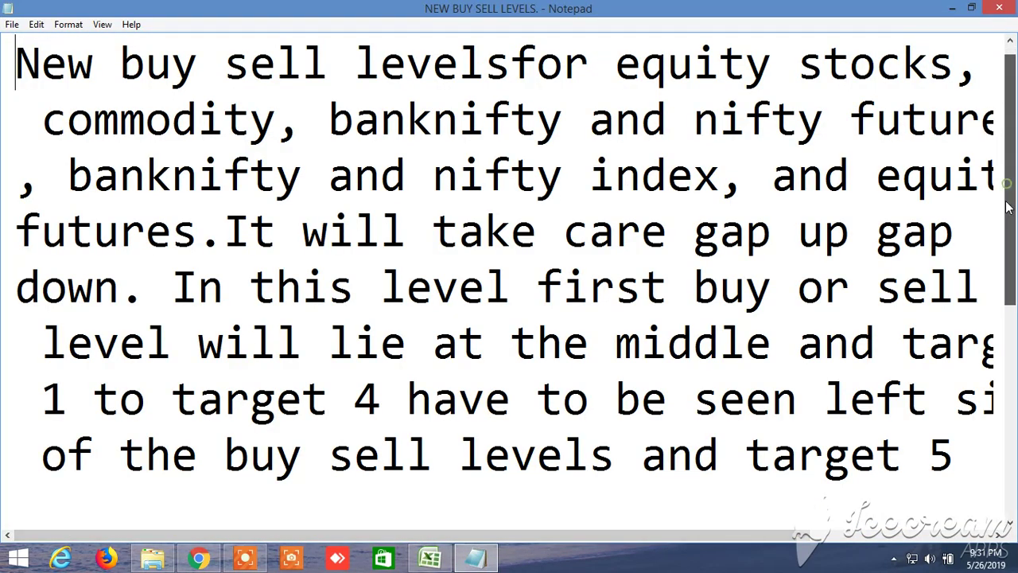
pyautogui.moveTo(1016, 193); pyautogui.dragTo(1015, 164)
pyautogui.moveTo(1015, 201); pyautogui.dragTo(1014, 263)
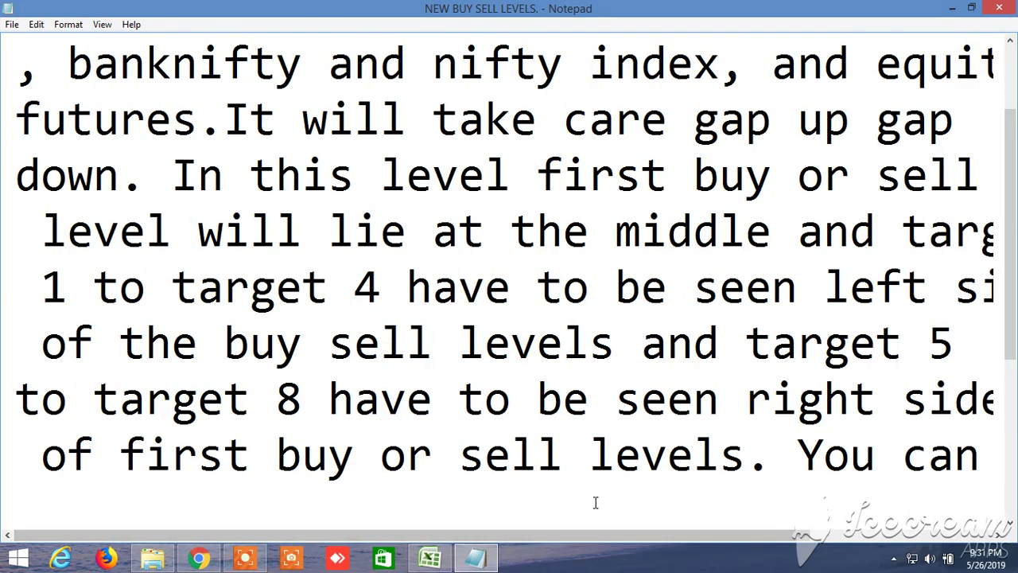
pyautogui.moveTo(670, 538); pyautogui.dragTo(732, 528)
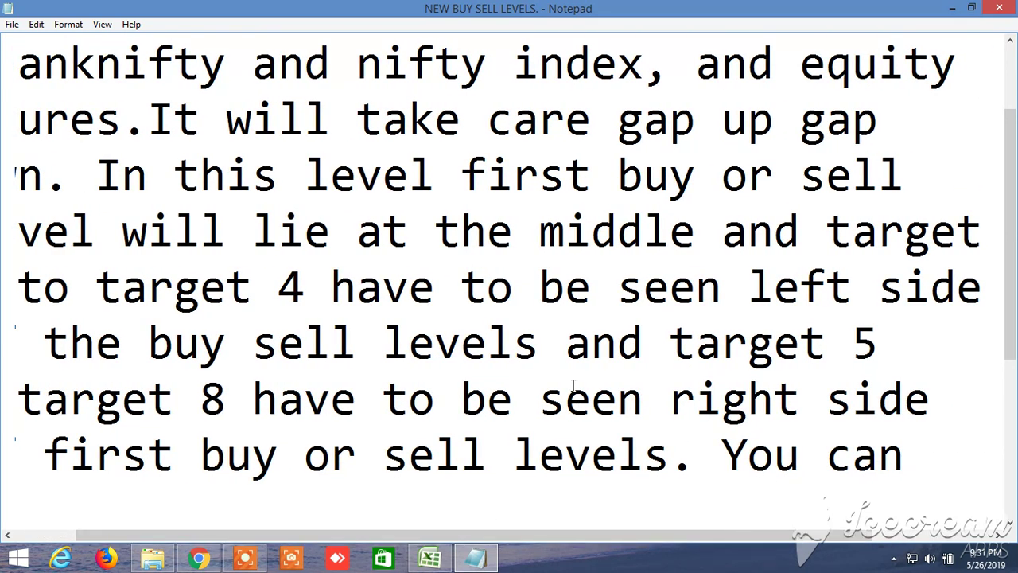
# Switch to the Kite chart in Chrome and set the BEML chart interval to 1 D
pyautogui.click(199, 558)
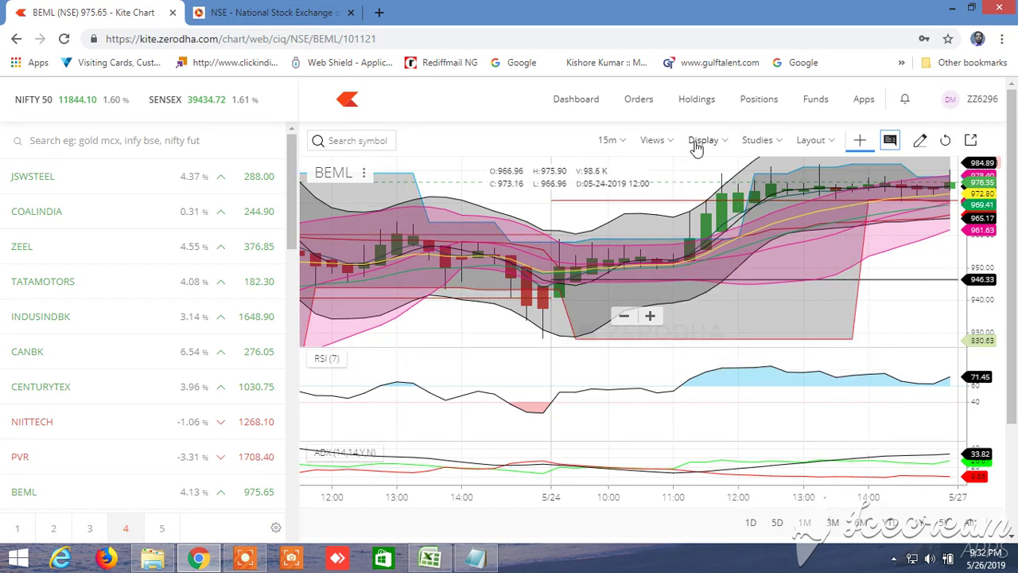
pyautogui.click(618, 141)
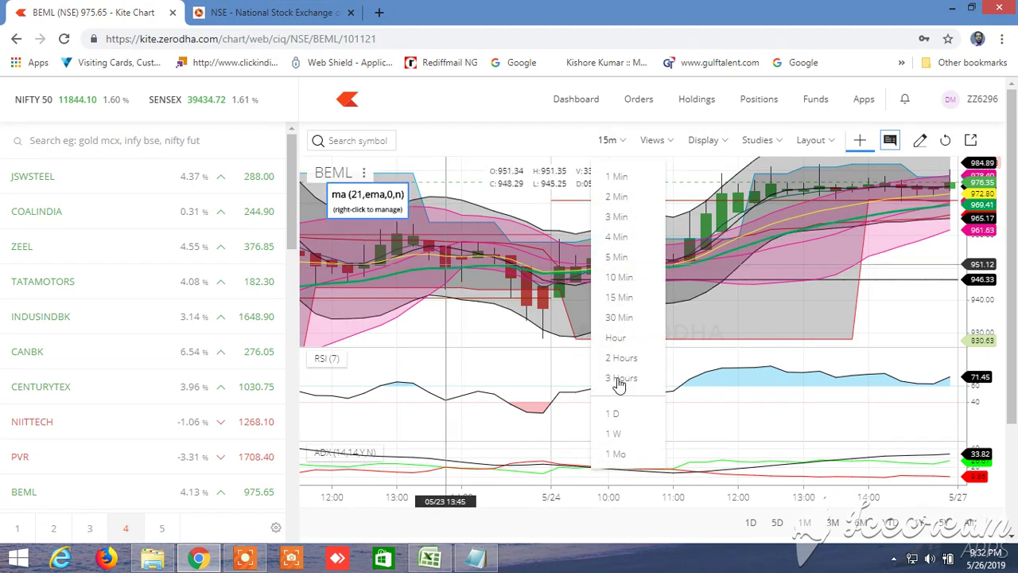
pyautogui.click(626, 420)
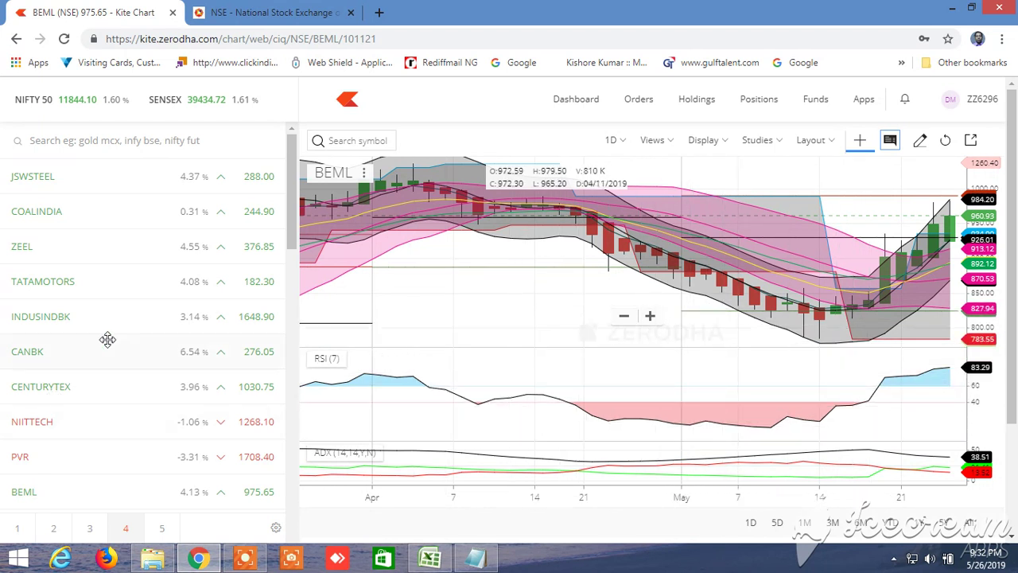
# Find BANKNIFTY MAY FUT in the watchlist and show its market depth with the open, high, low and close prices
pyautogui.scroll(-5, 119, 314)
pyautogui.scroll(5, 124, 301)
pyautogui.scroll(-10, 123, 298)
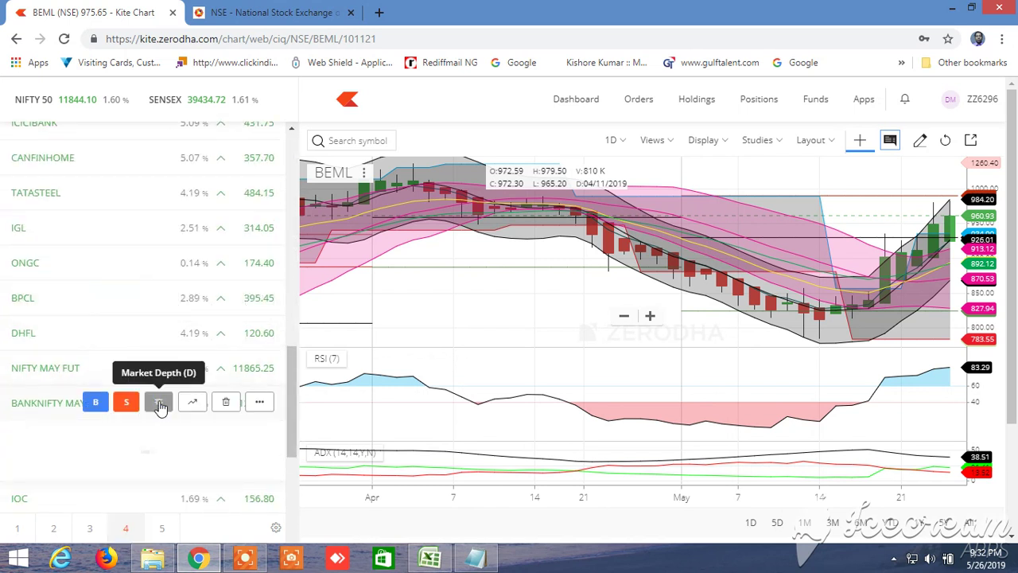
pyautogui.press('d')
pyautogui.moveTo(291, 406); pyautogui.dragTo(290, 451)
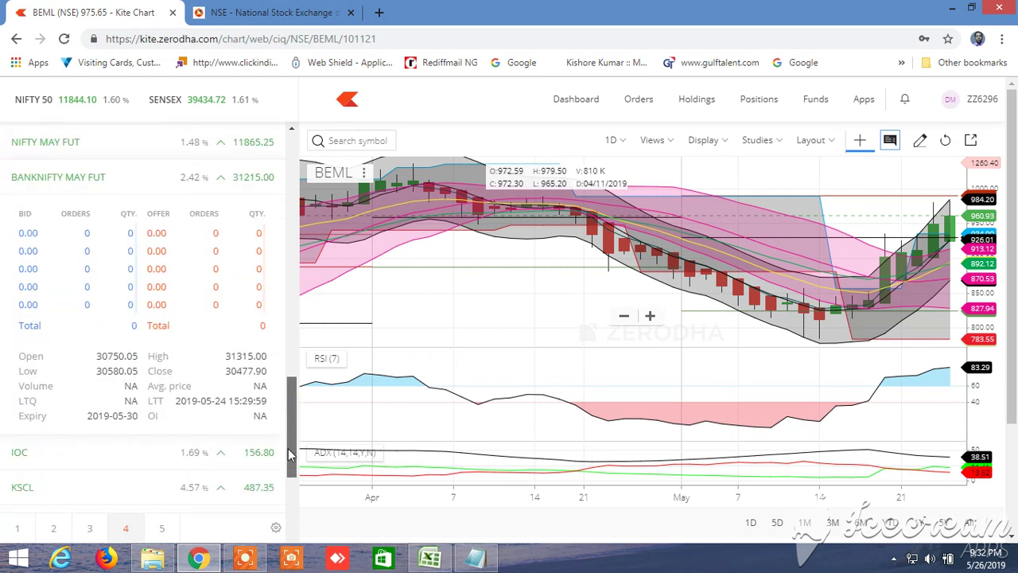
# Switch to the NEW BUY SELL LEVEL workbook in Excel and set the BANKNIFTY futures HIGH in row 207 to 31315
pyautogui.click(446, 560)
pyautogui.scroll(5, 292, 402)
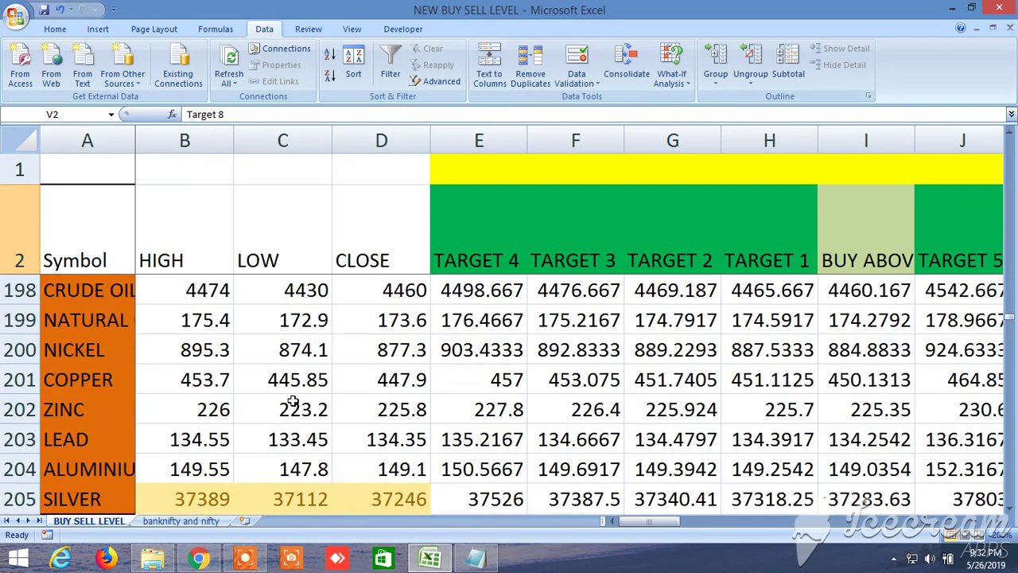
pyautogui.scroll(-6, 292, 402)
pyautogui.scroll(6, 292, 402)
pyautogui.scroll(6, 293, 402)
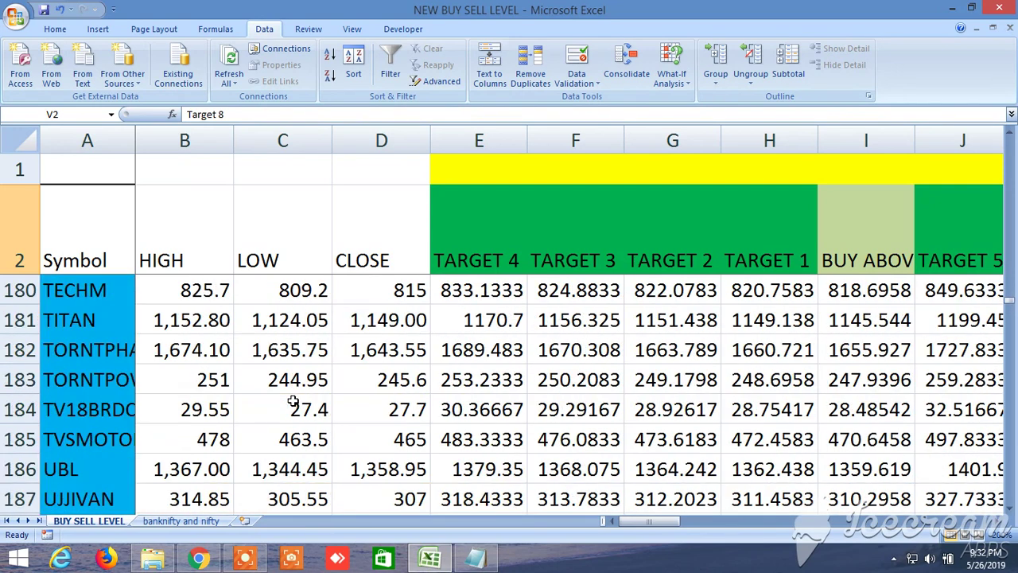
pyautogui.scroll(-9, 293, 402)
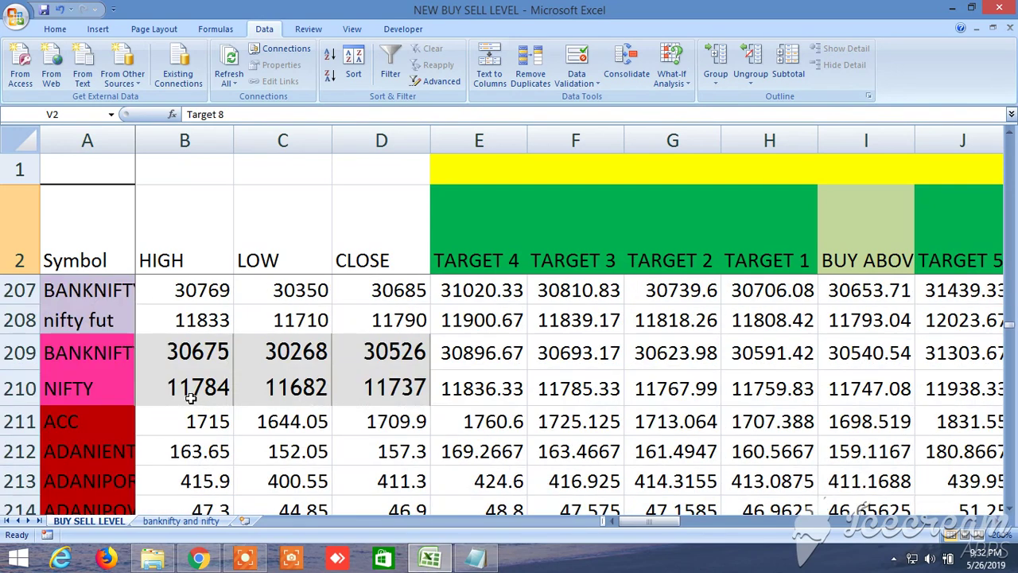
pyautogui.click(194, 292)
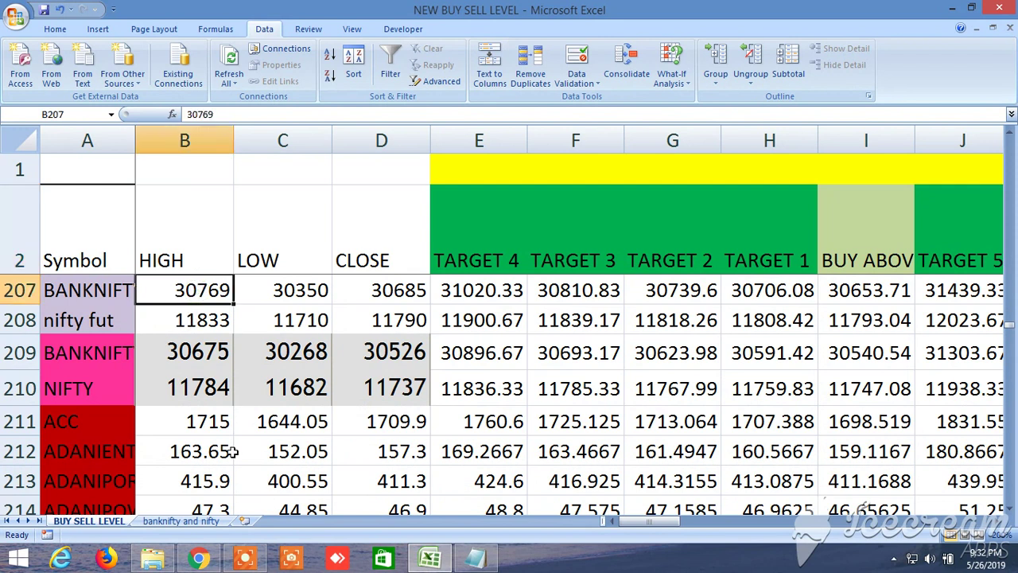
pyautogui.click(203, 560)
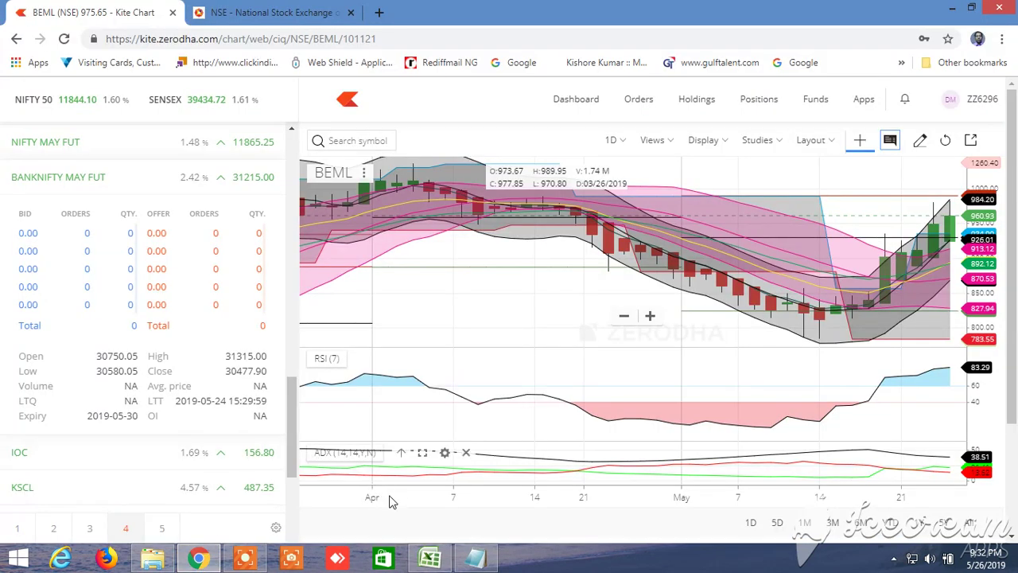
pyautogui.click(430, 560)
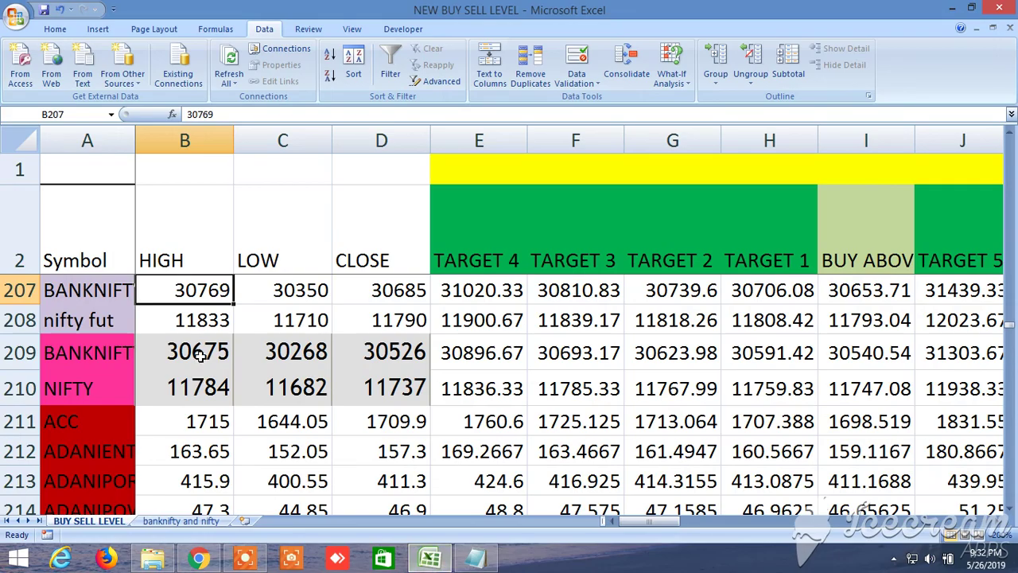
pyautogui.write('31')
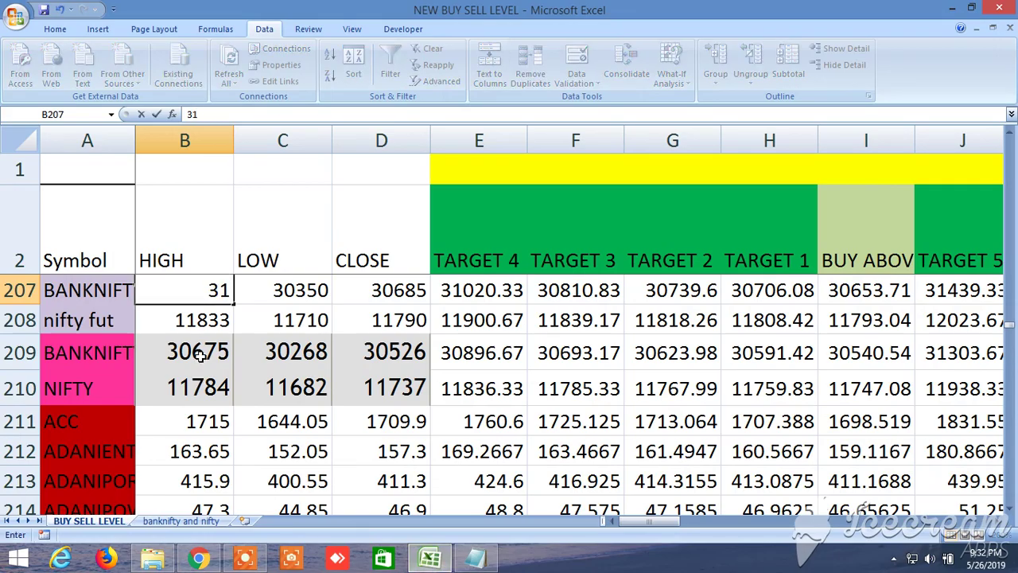
pyautogui.write('315')
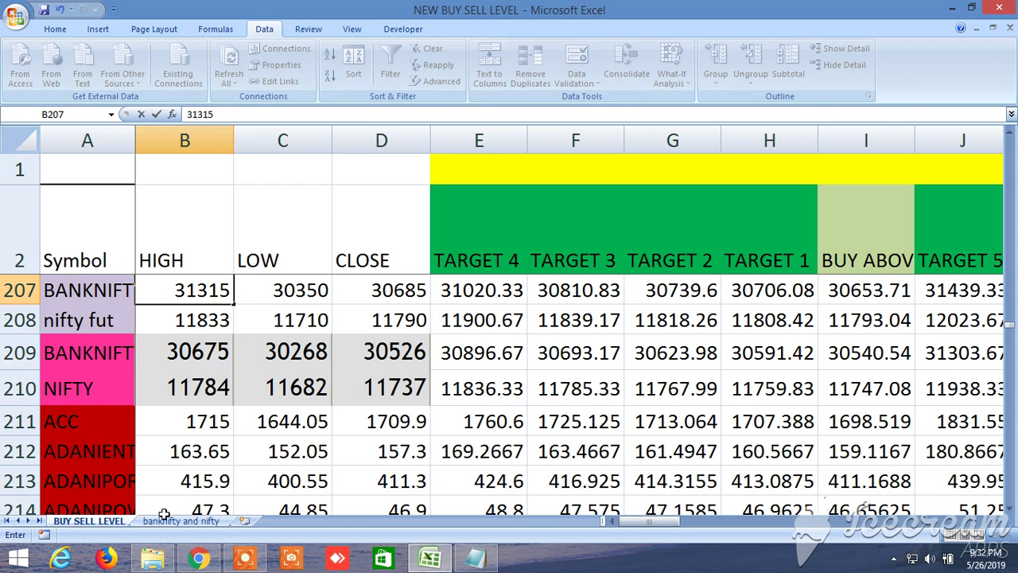
# Check the BANKNIFTY MAY FUT low in Kite, return to Excel and set the LOW in row 207 to 30580
pyautogui.click(199, 560)
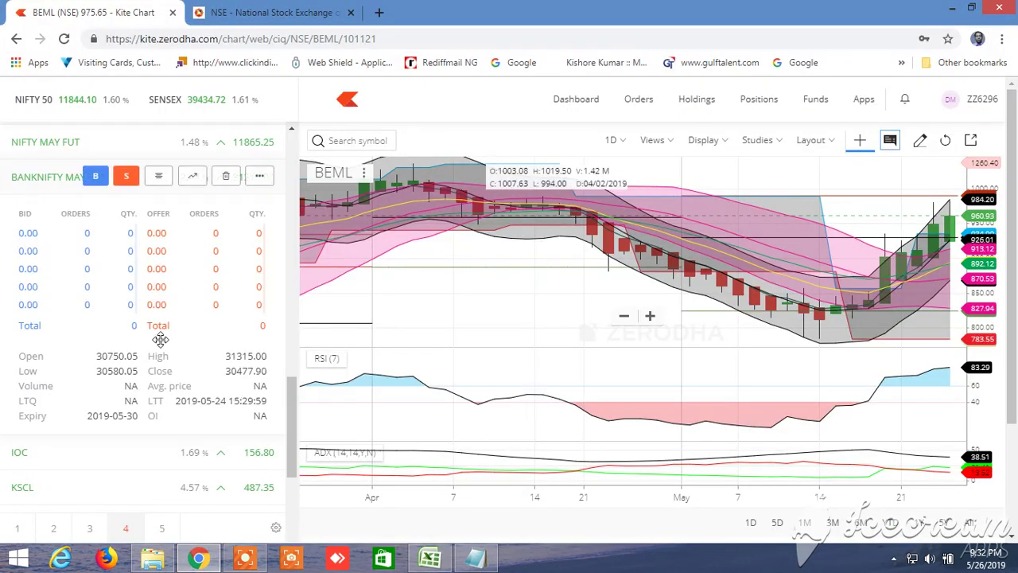
pyautogui.click(430, 557)
pyautogui.press('Return')
pyautogui.click(302, 292)
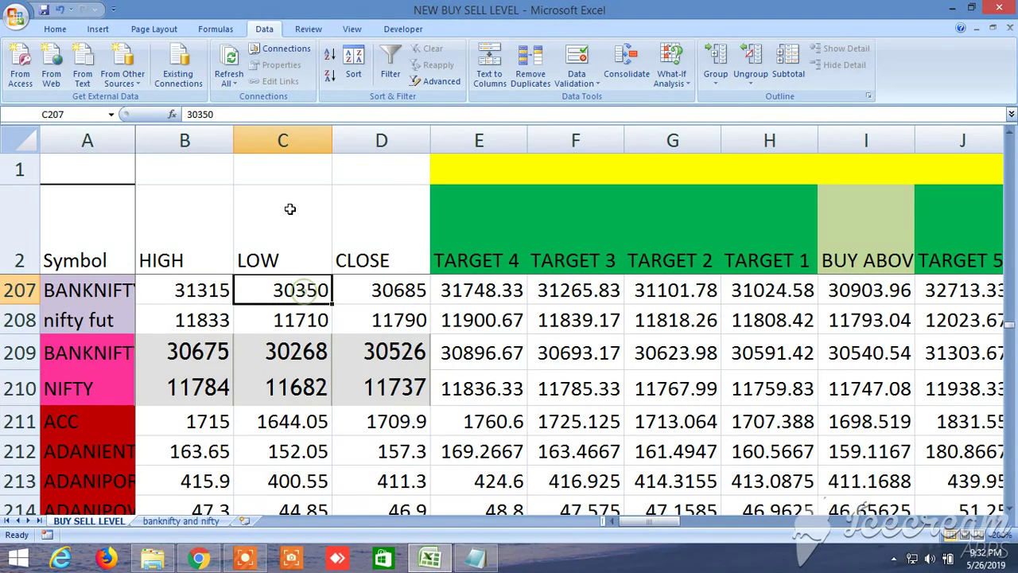
pyautogui.click(225, 115)
pyautogui.press('BackSpace')
pyautogui.press('BackSpace')
pyautogui.press('BackSpace')
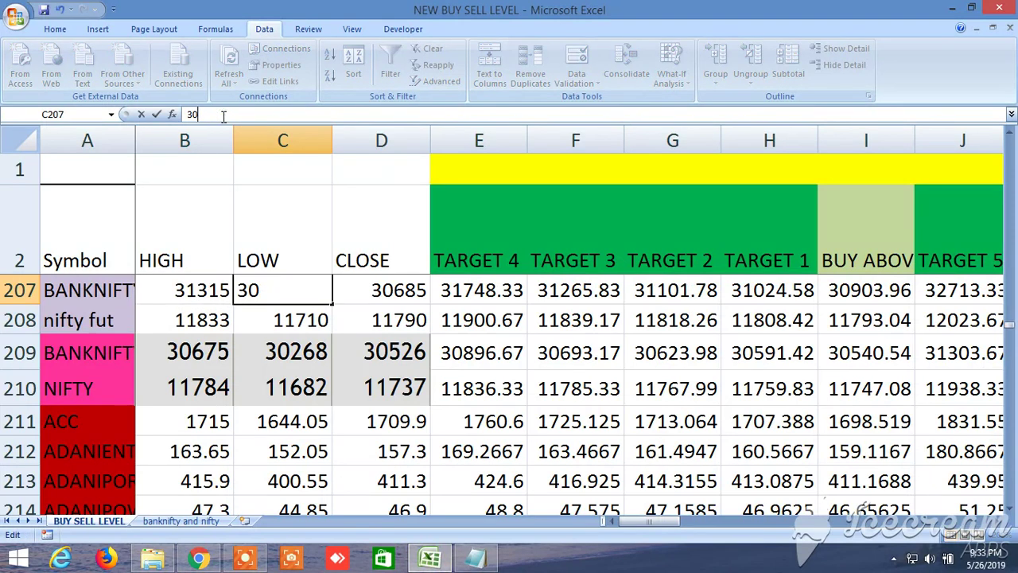
pyautogui.write('580')
# Check the BANKNIFTY MAY FUT last price in Kite, return to Excel and set the CLOSE in row 207 to 31215
pyautogui.click(199, 559)
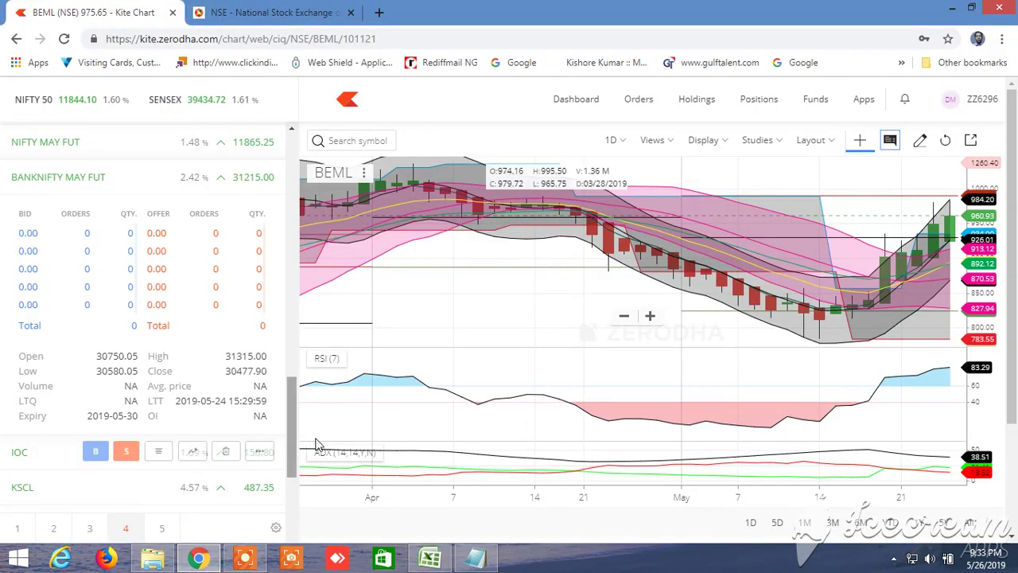
pyautogui.click(430, 558)
pyautogui.click(397, 302)
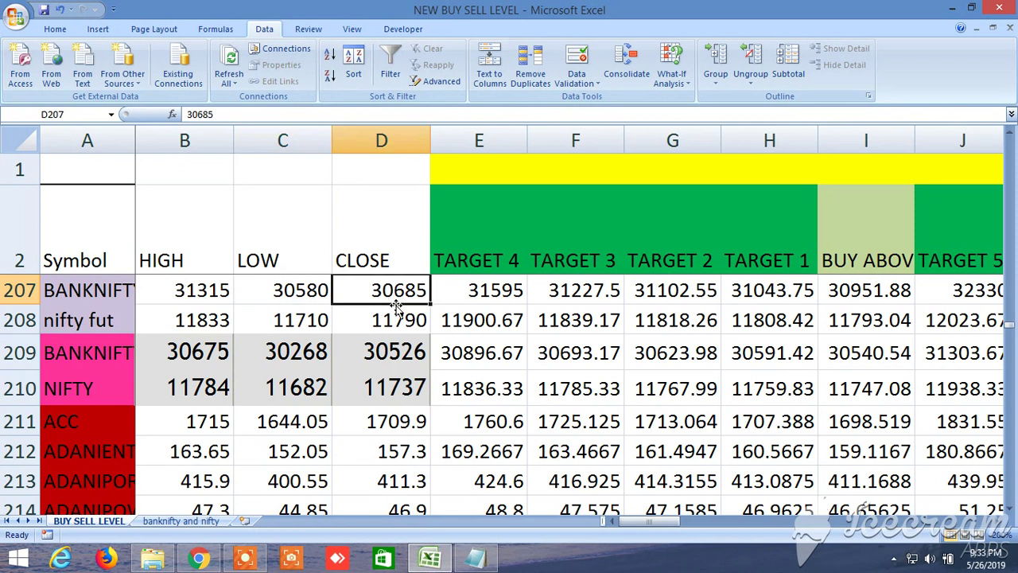
pyautogui.write('31214')
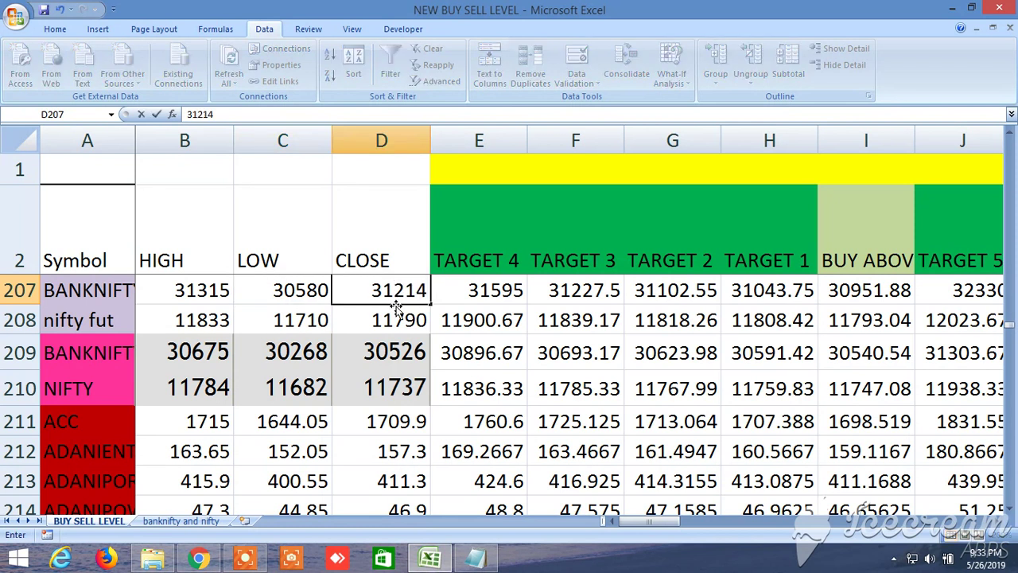
pyautogui.press('BackSpace')
pyautogui.write('5')
pyautogui.click(540, 396)
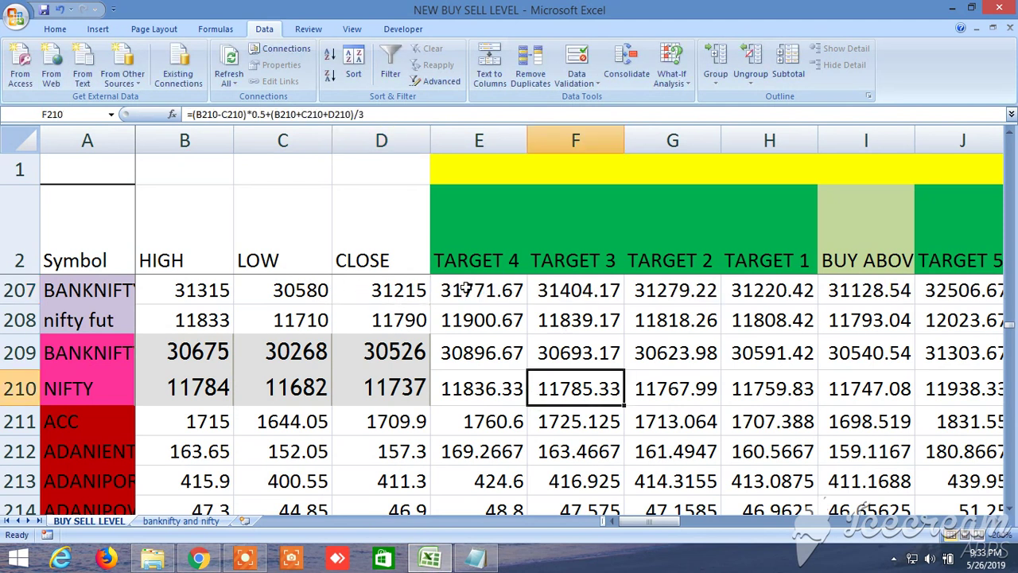
# Examine the recalculated buy and sell levels and targets across the BANKNIFTY futures row, through the last sell target
pyautogui.click(996, 522)
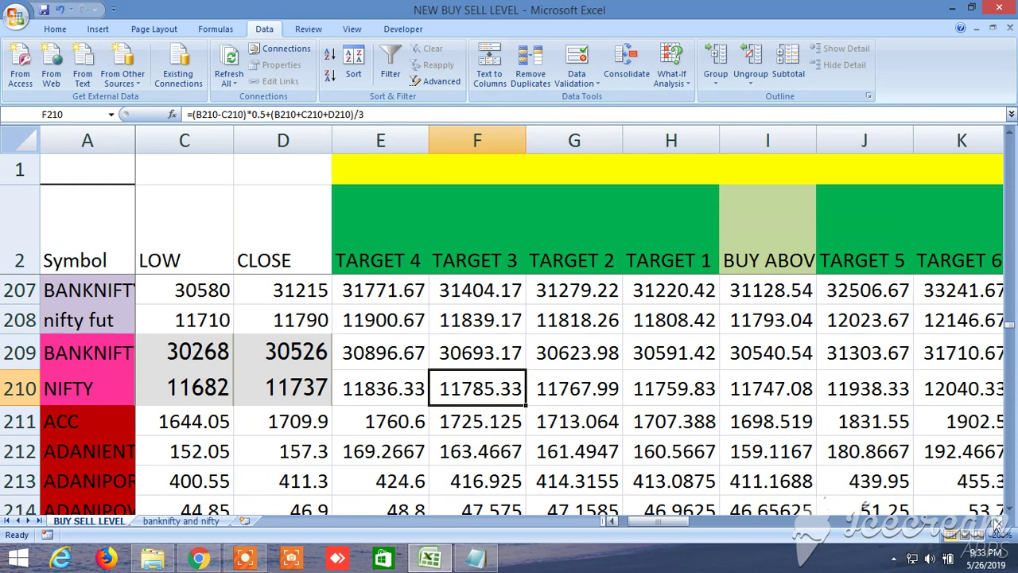
pyautogui.click(996, 522)
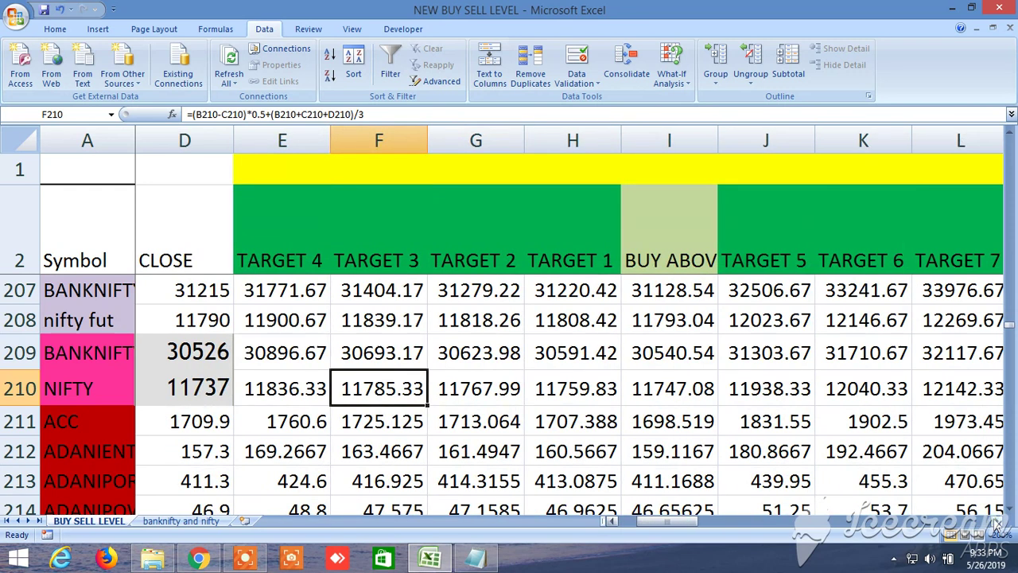
pyautogui.click(995, 522)
pyautogui.click(996, 522)
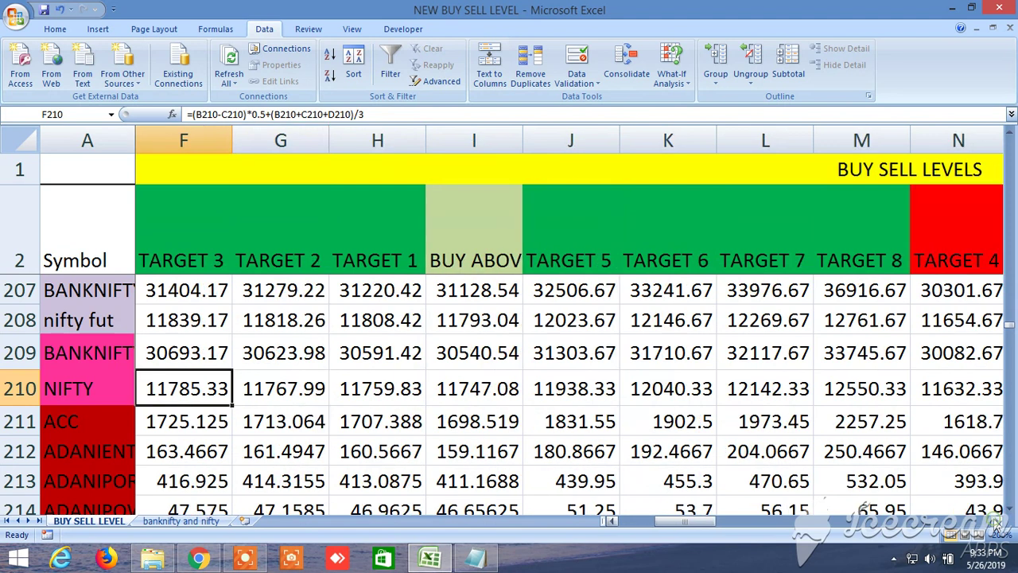
pyautogui.click(996, 521)
pyautogui.click(996, 522)
pyautogui.click(996, 522)
pyautogui.click(996, 522)
pyautogui.click(996, 522)
pyautogui.click(996, 522)
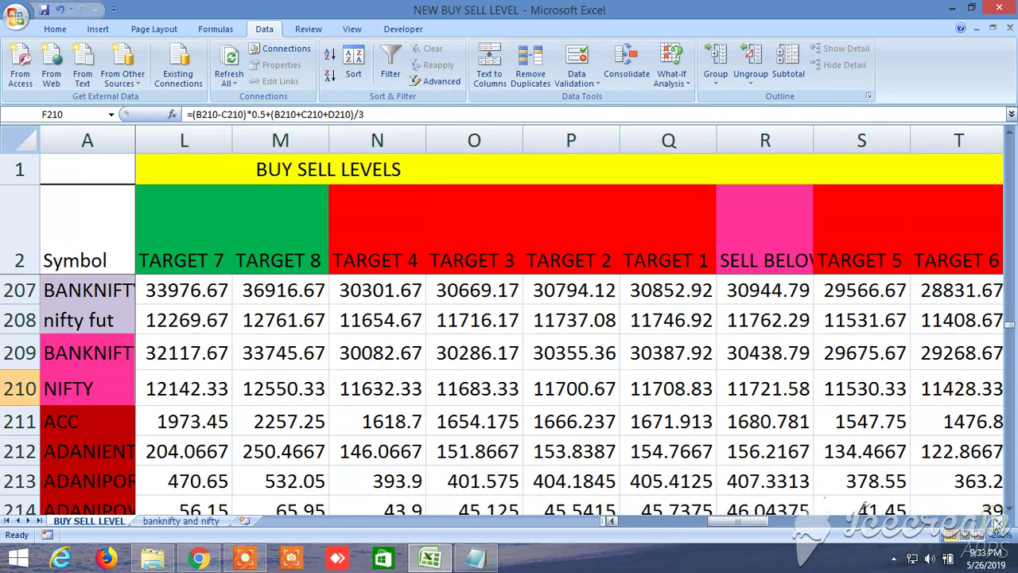
pyautogui.click(996, 522)
pyautogui.click(996, 522)
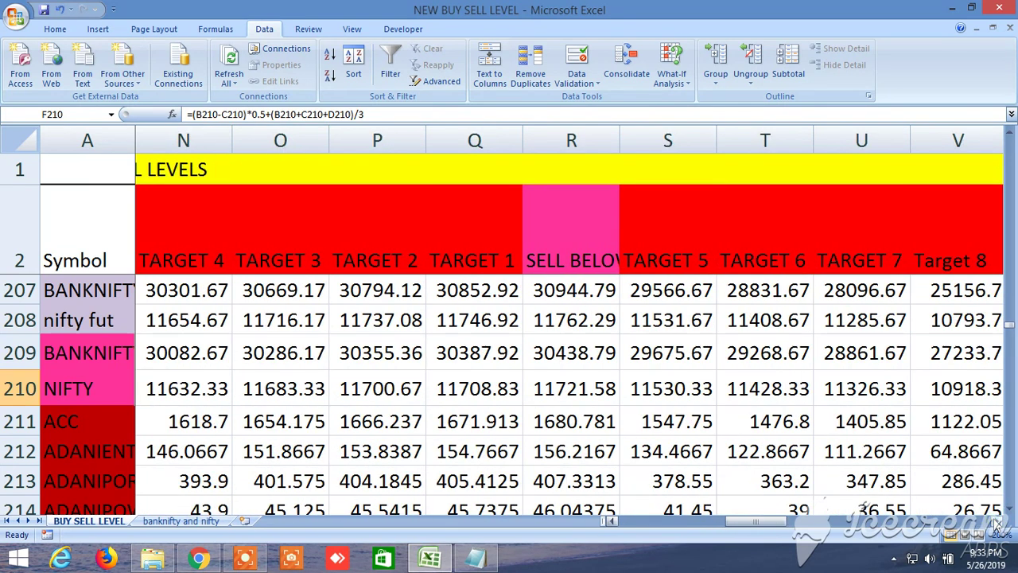
pyautogui.moveTo(762, 526); pyautogui.dragTo(646, 524)
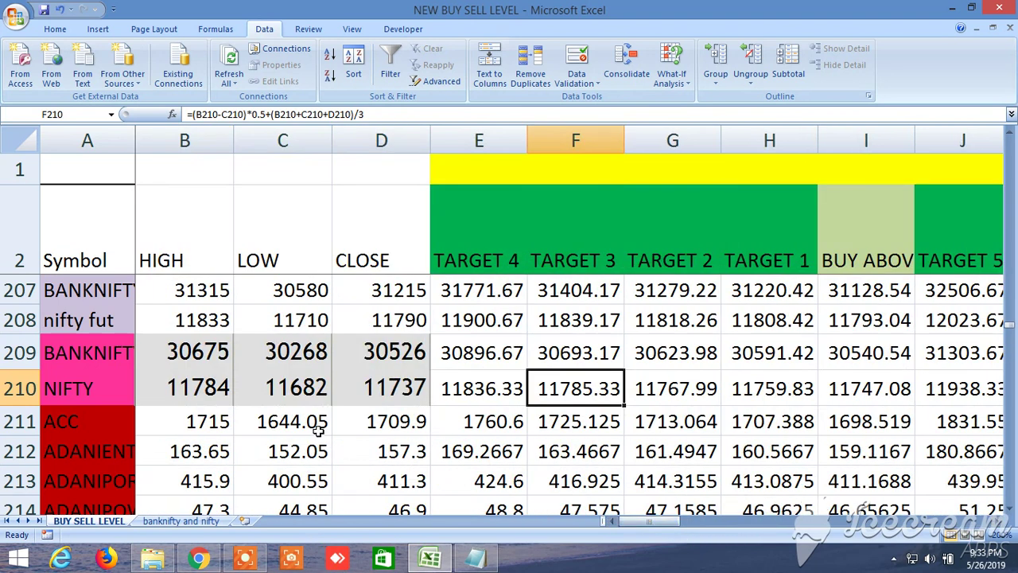
# Switch to Kite in Chrome, close the BANKNIFTY MAY FUT market depth and show the one for NIFTY MAY FUT
pyautogui.click(198, 559)
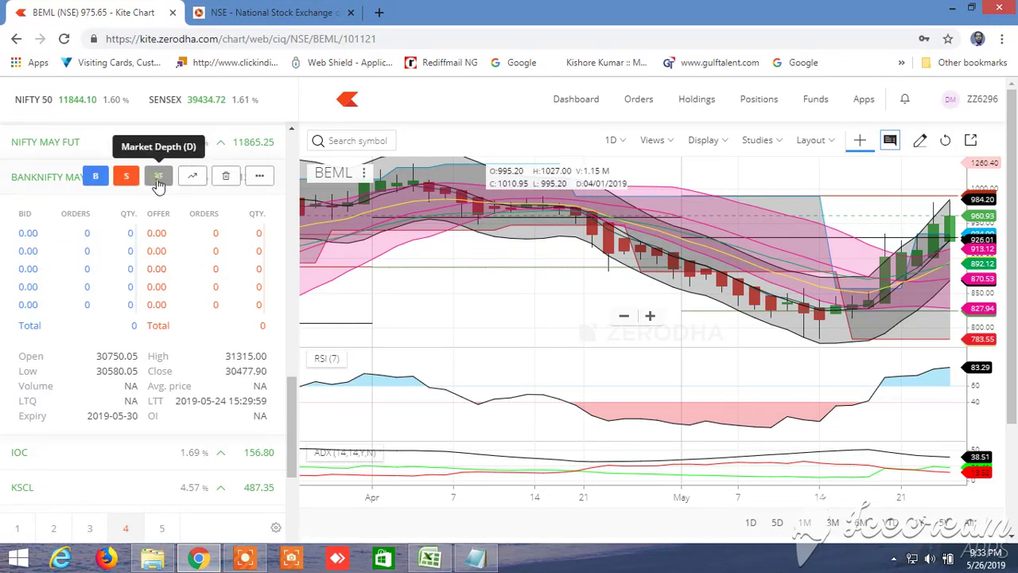
pyautogui.click(159, 177)
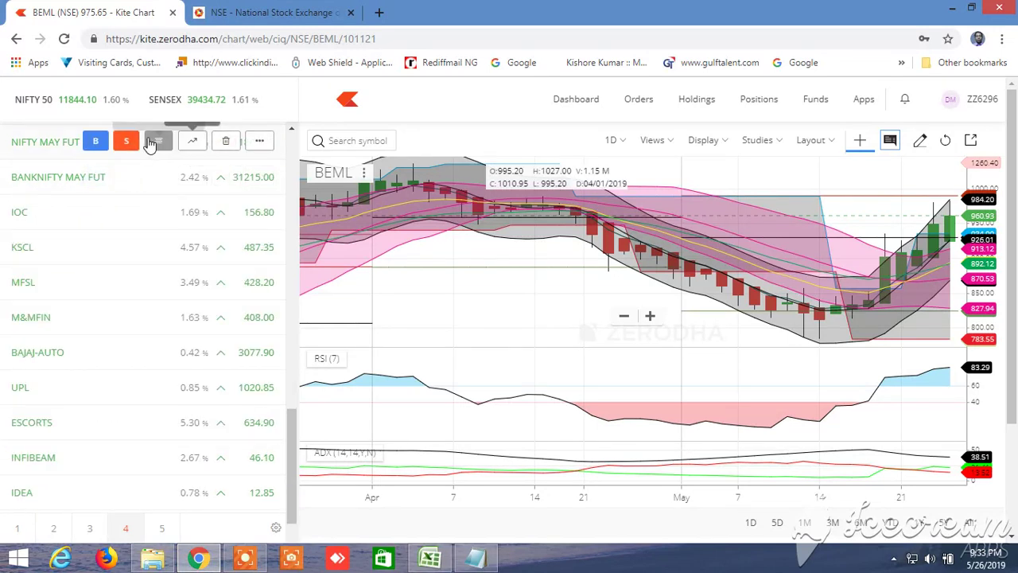
pyautogui.click(157, 142)
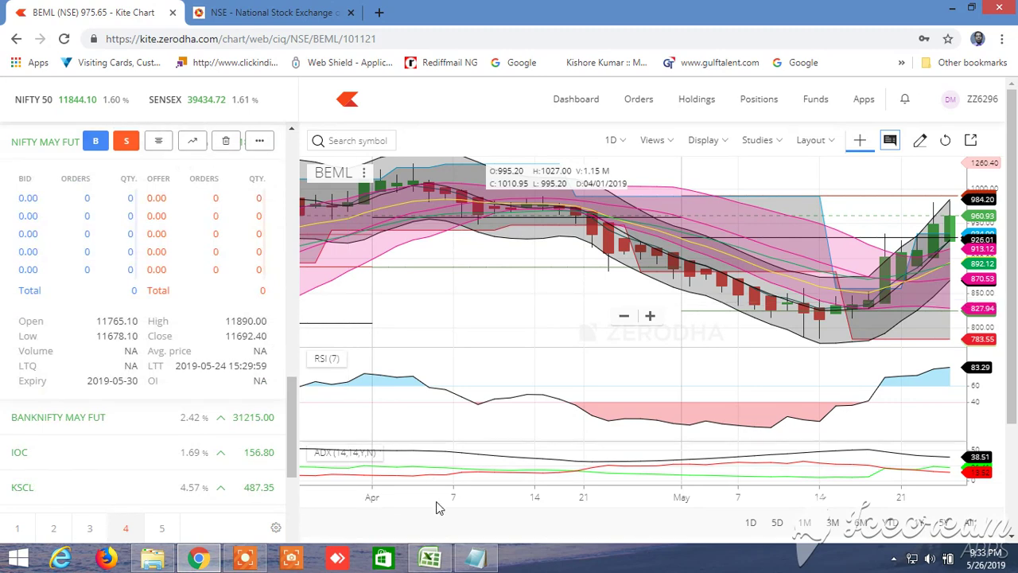
# Return to the Excel workbook and set the nifty fut HIGH in row 208 to 11890
pyautogui.click(429, 559)
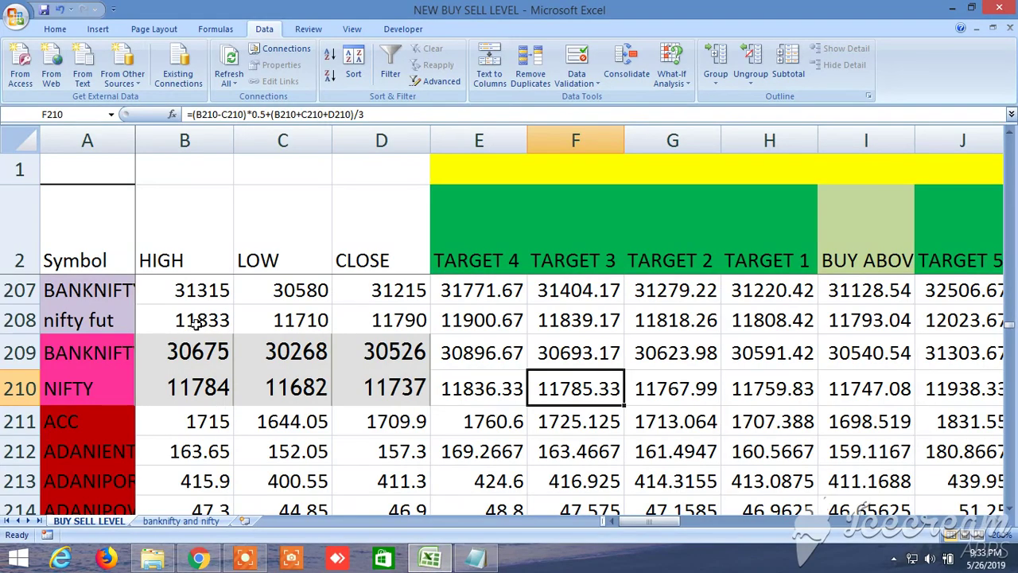
pyautogui.click(196, 320)
pyautogui.click(217, 114)
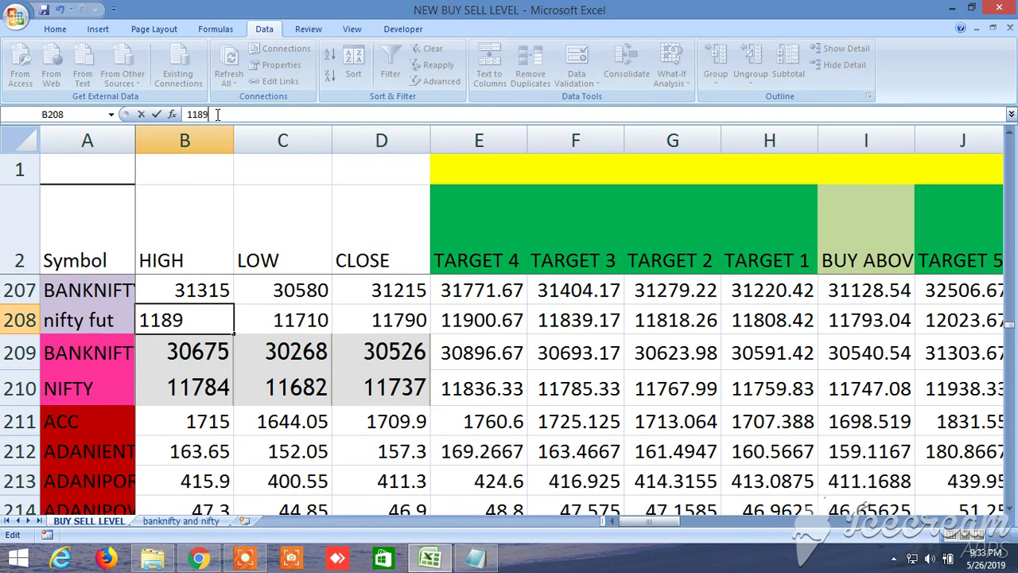
# Check the NIFTY MAY FUT low in Kite, return to Excel and set the LOW in row 208 to 11618
pyautogui.click(199, 559)
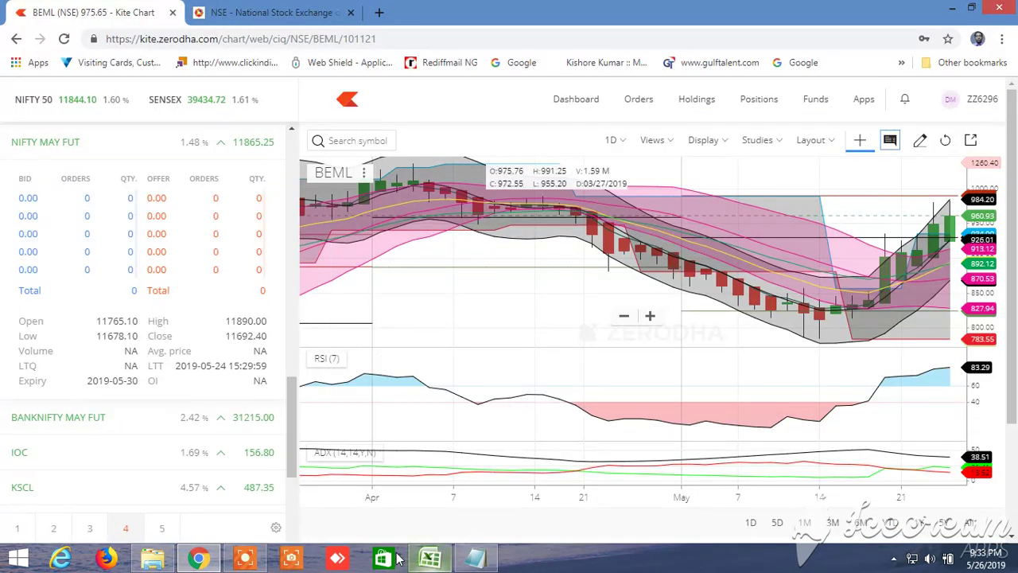
pyautogui.click(430, 559)
pyautogui.click(286, 320)
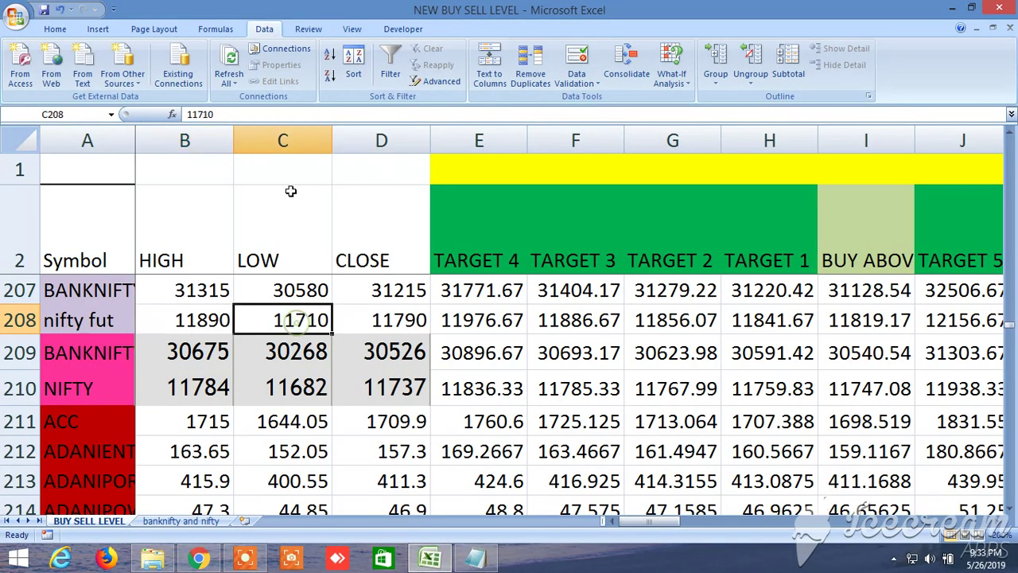
pyautogui.click(239, 114)
pyautogui.click(239, 114)
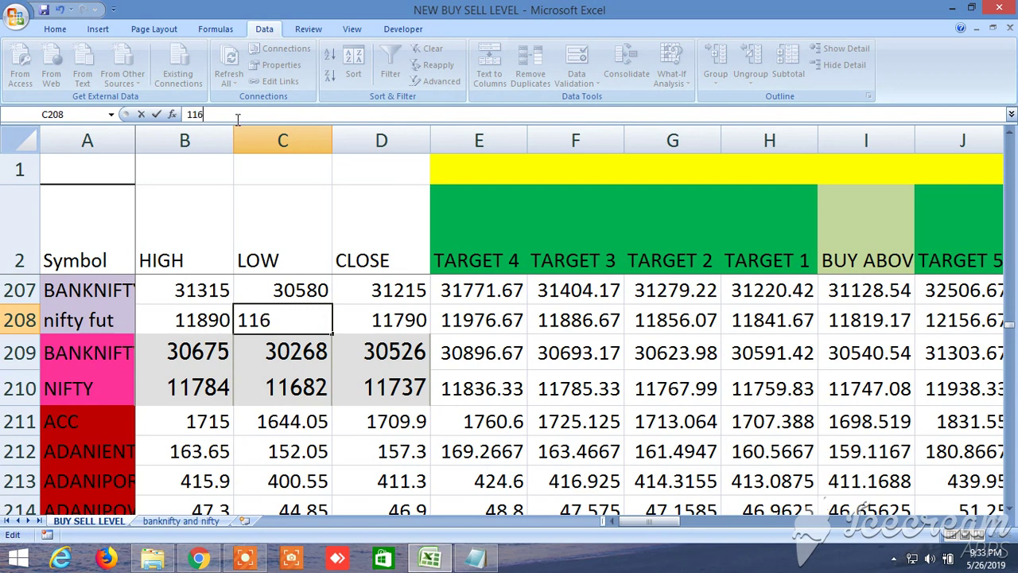
pyautogui.write('11618')
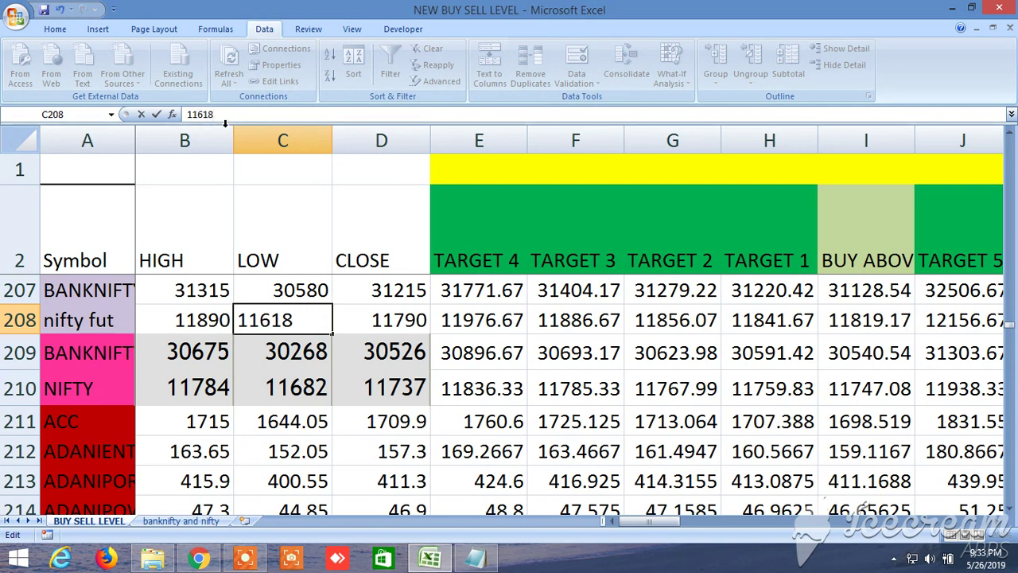
# Check the NIFTY MAY FUT last price in Kite, return to Excel and set the CLOSE in row 208 to 11865
pyautogui.click(199, 559)
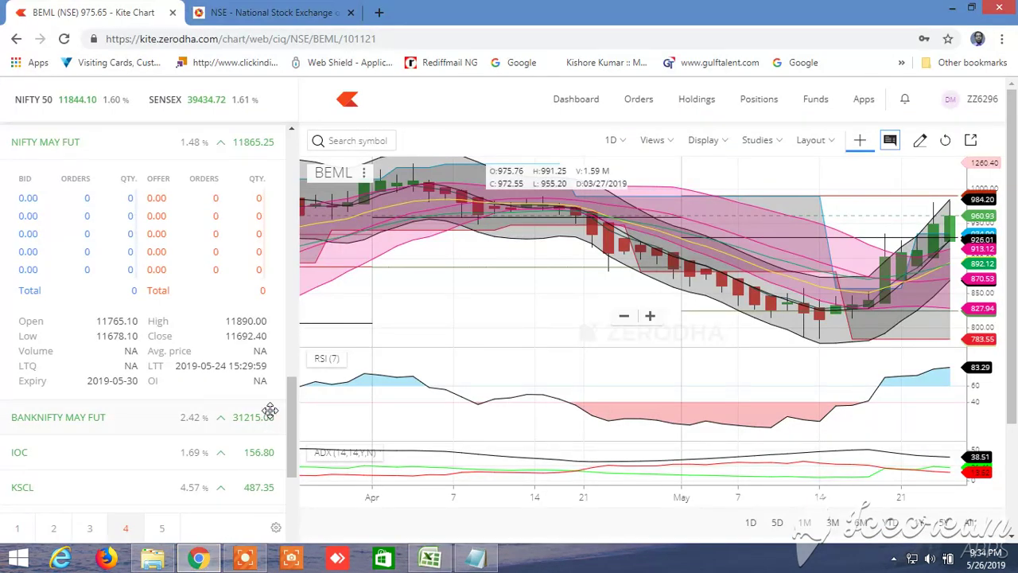
pyautogui.click(429, 559)
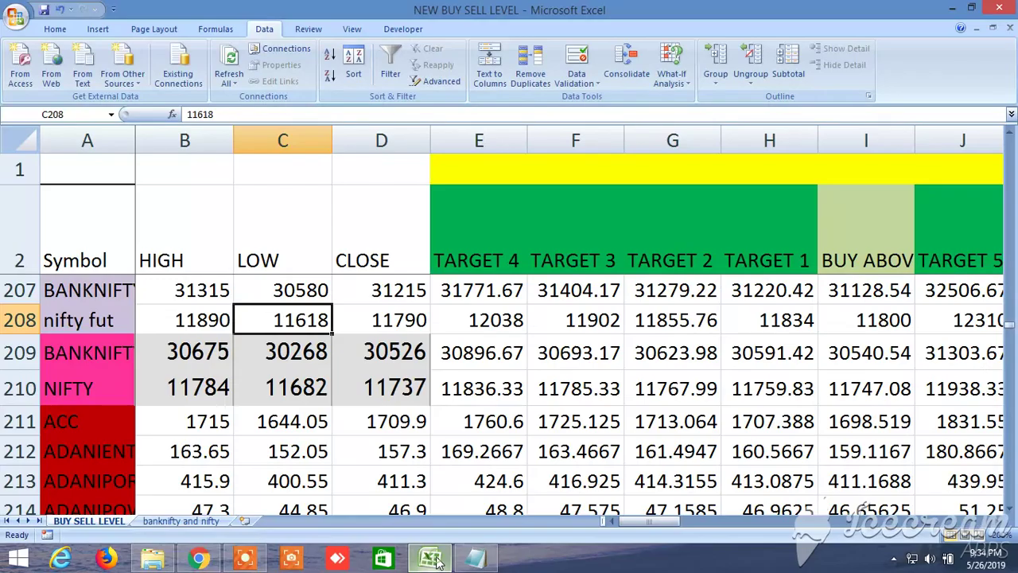
pyautogui.click(383, 320)
pyautogui.write('1')
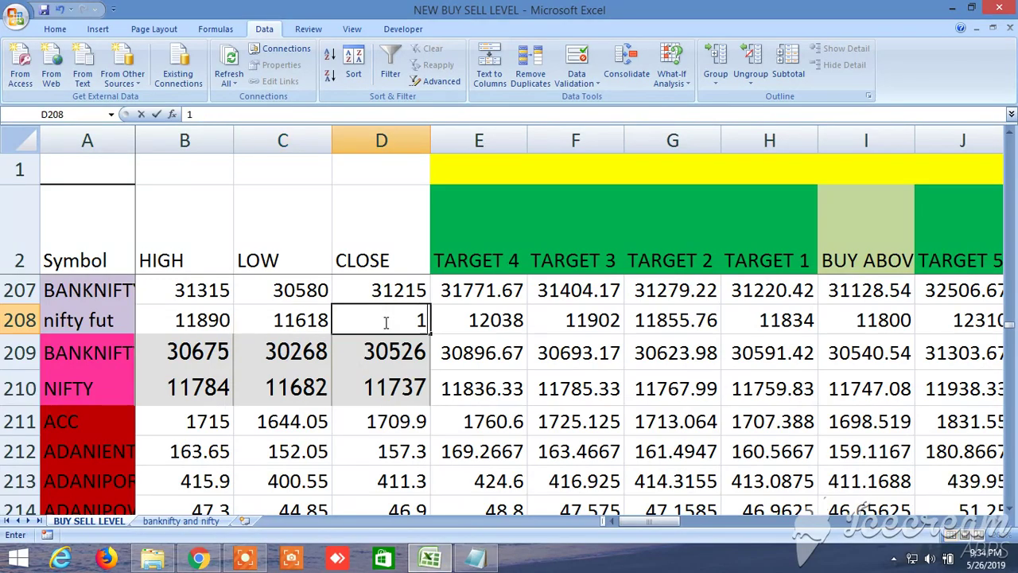
pyautogui.write('1865')
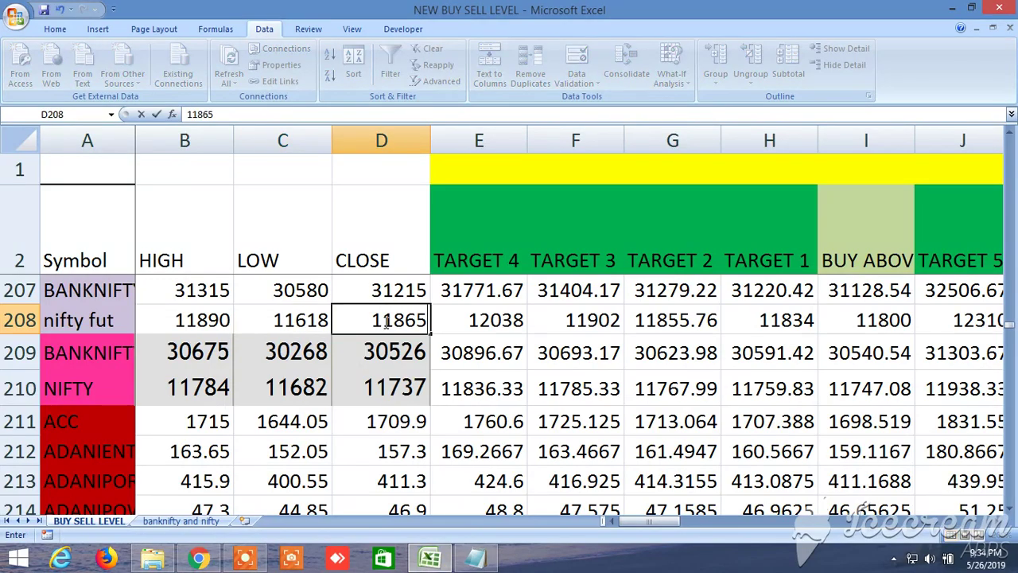
pyautogui.click(576, 390)
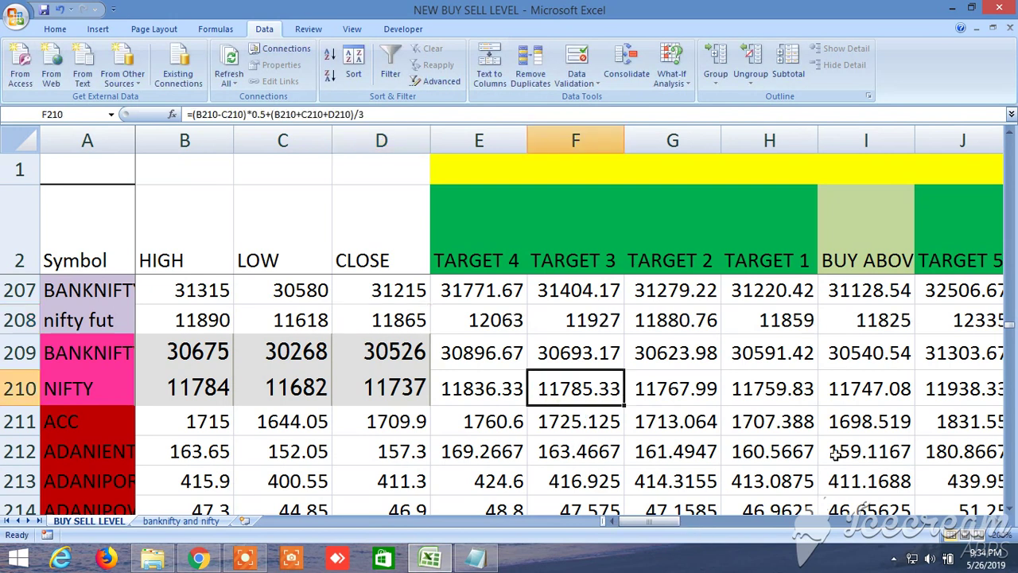
# Examine the calculated buy and sell levels for rows 207 to 210, from the buy targets through Target 8 on the sell side
pyautogui.click(996, 522)
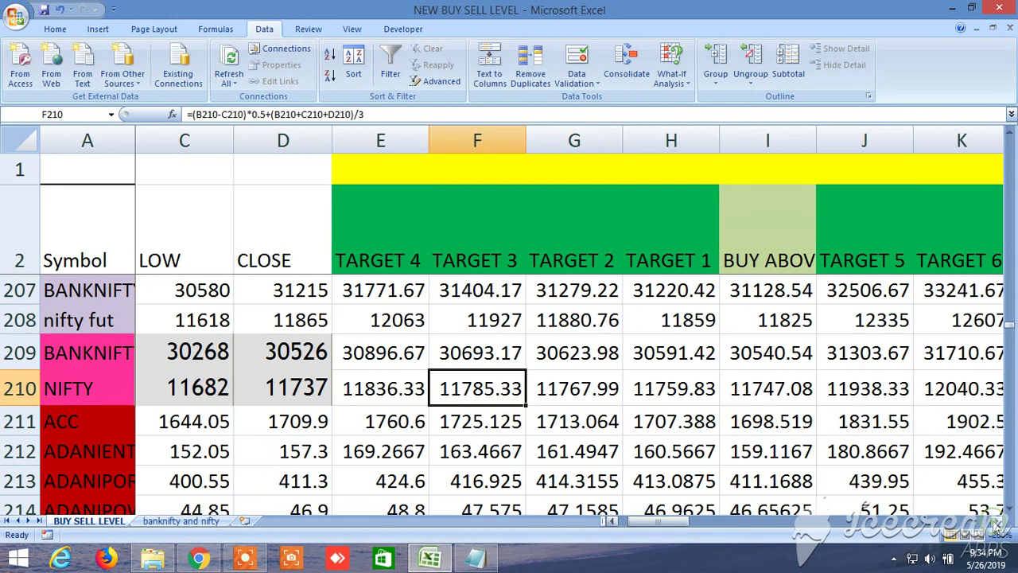
pyautogui.click(996, 522)
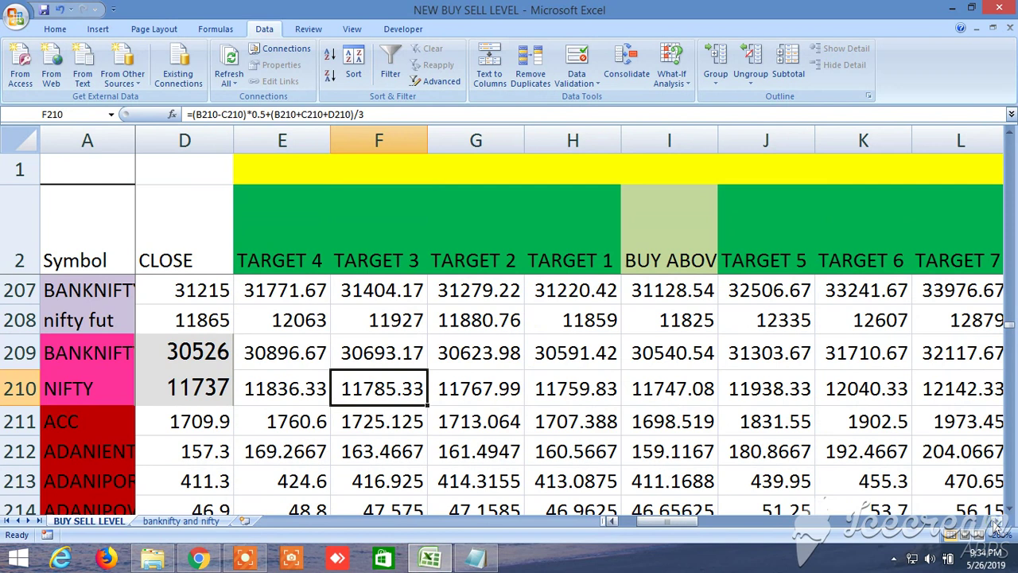
pyautogui.click(995, 522)
pyautogui.click(996, 523)
pyautogui.click(996, 522)
pyautogui.click(996, 522)
pyautogui.click(996, 523)
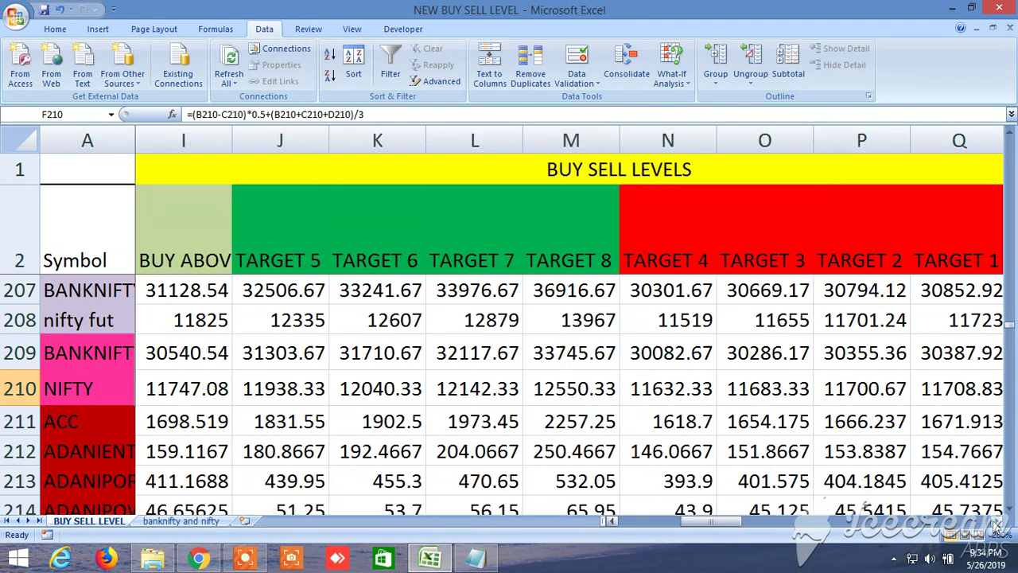
pyautogui.click(996, 522)
pyautogui.click(996, 522)
pyautogui.click(996, 523)
pyautogui.click(996, 523)
pyautogui.click(995, 522)
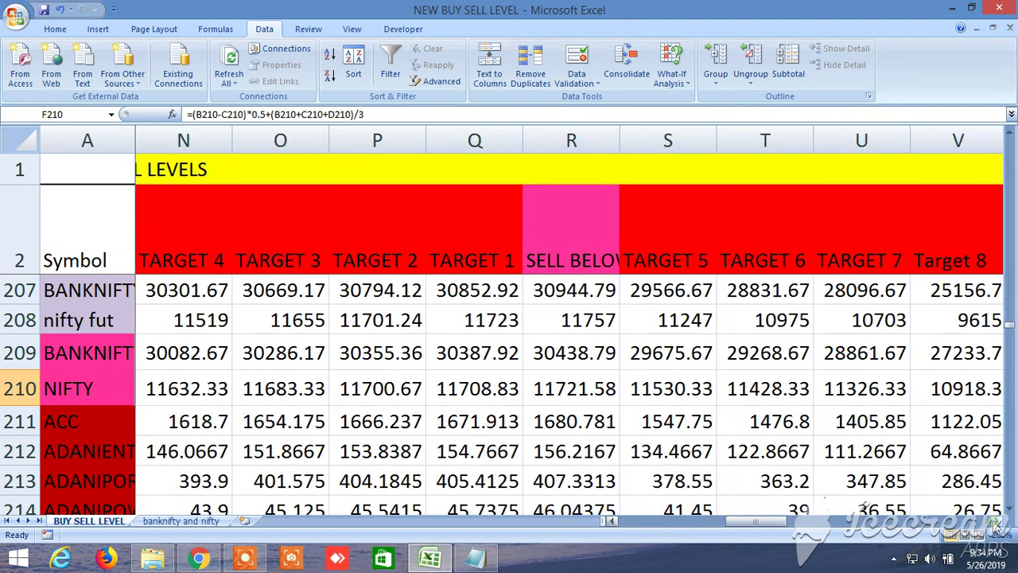
pyautogui.click(996, 523)
pyautogui.moveTo(776, 522); pyautogui.dragTo(635, 523)
# Switch to Chrome, search Google for "nifty" in place of the NSE archives page and view the NIFTY 50 open, high and low
pyautogui.click(248, 559)
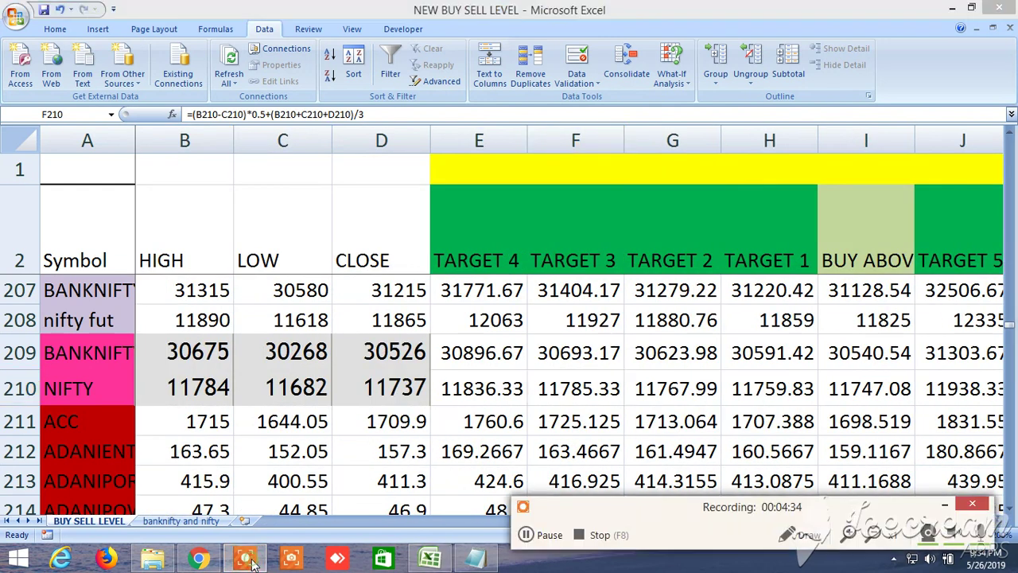
pyautogui.click(199, 560)
pyautogui.click(271, 13)
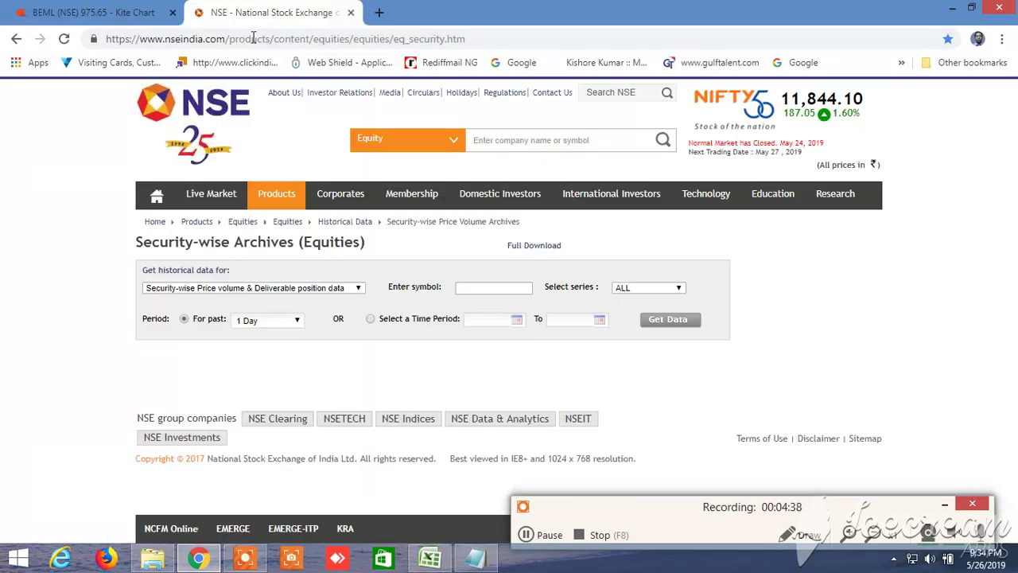
pyautogui.click(252, 45)
pyautogui.write('nifty')
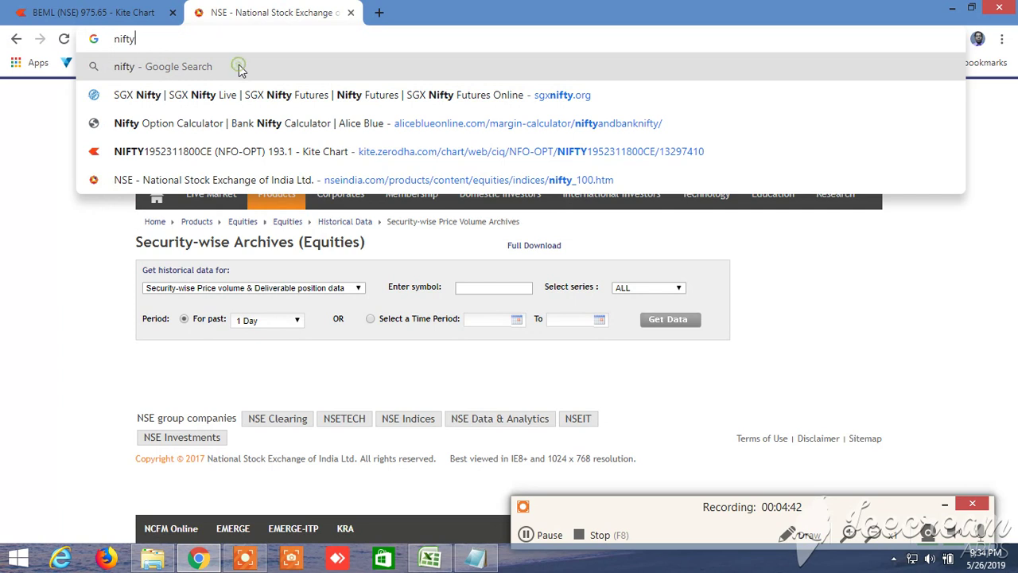
pyautogui.click(238, 67)
pyautogui.moveTo(277, 206)
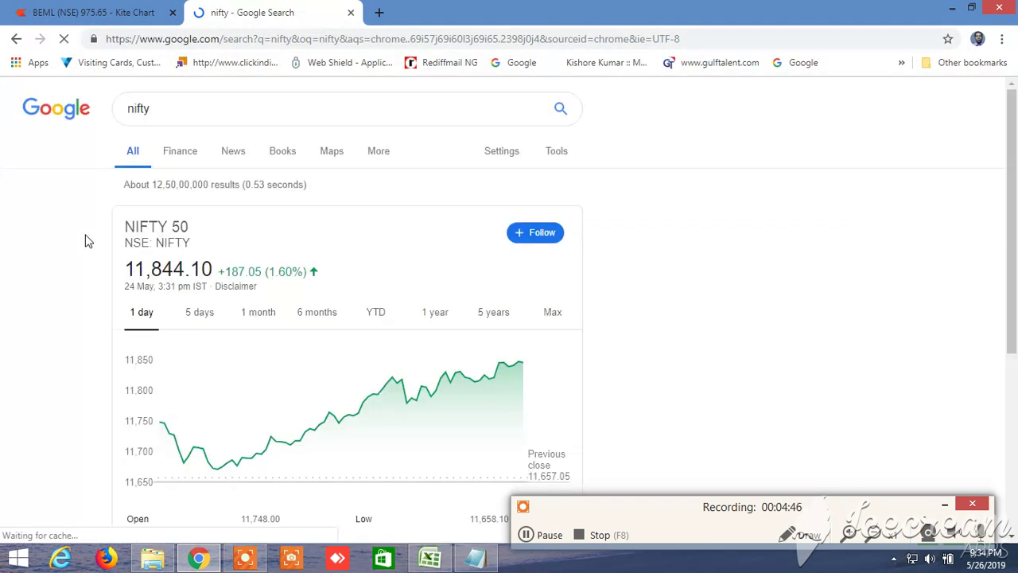
pyautogui.scroll(-3, 89, 254)
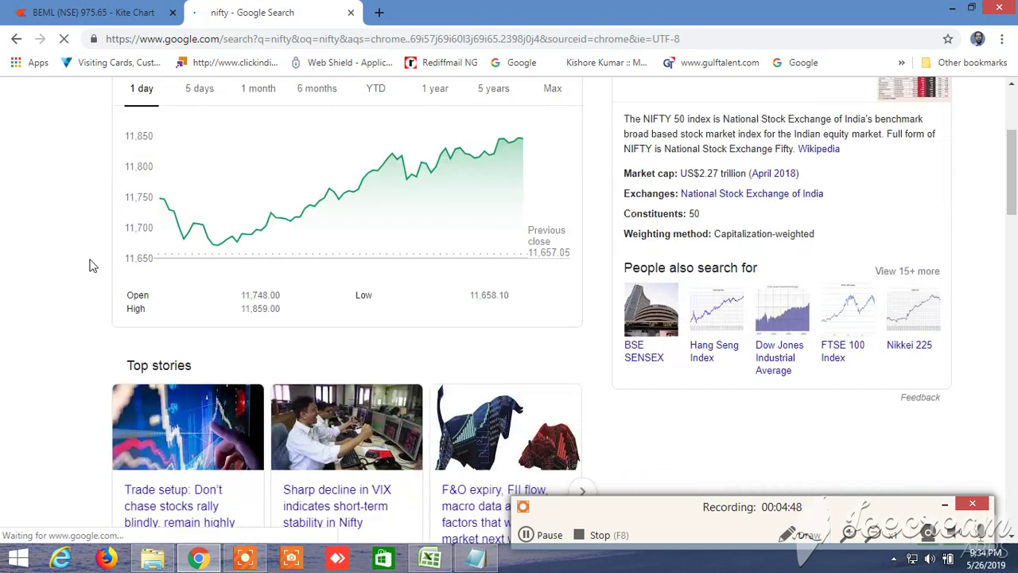
# Return to the Excel workbook and set the NIFTY HIGH in row 210 to 11859
pyautogui.click(429, 558)
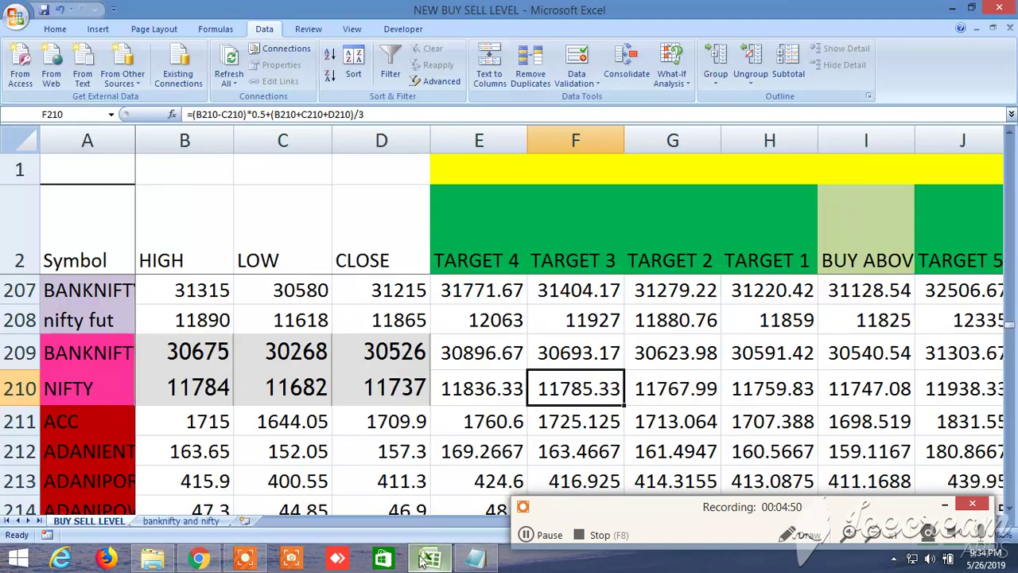
pyautogui.click(185, 350)
pyautogui.click(191, 386)
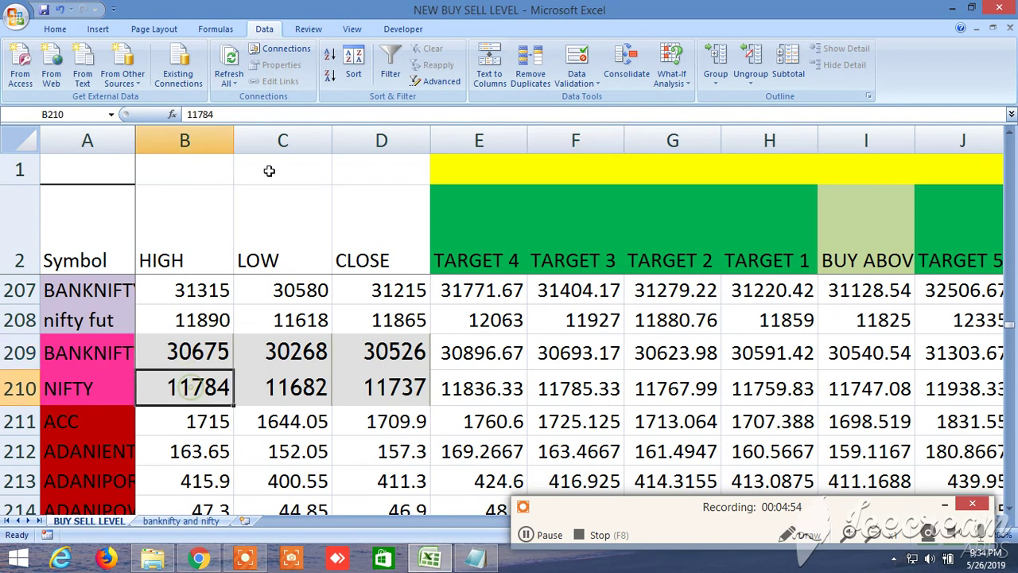
pyautogui.click(233, 110)
pyautogui.press('BackSpace')
pyautogui.press('BackSpace')
pyautogui.press('BackSpace')
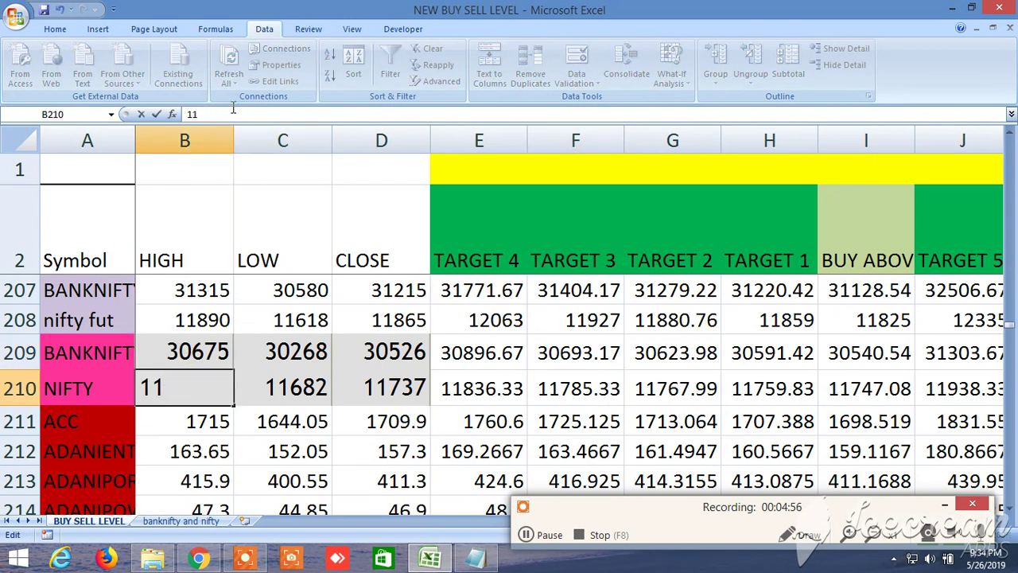
pyautogui.write('859')
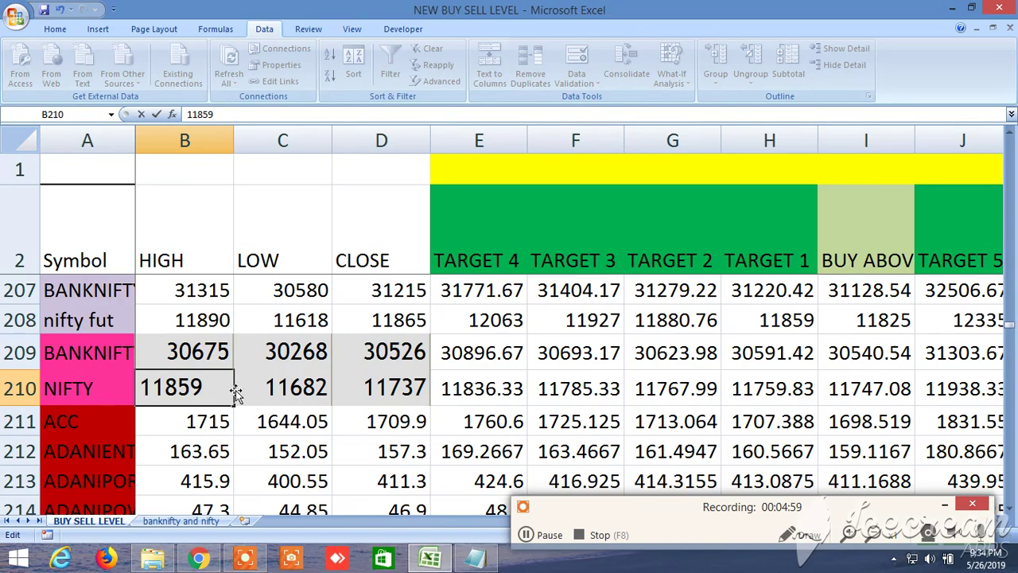